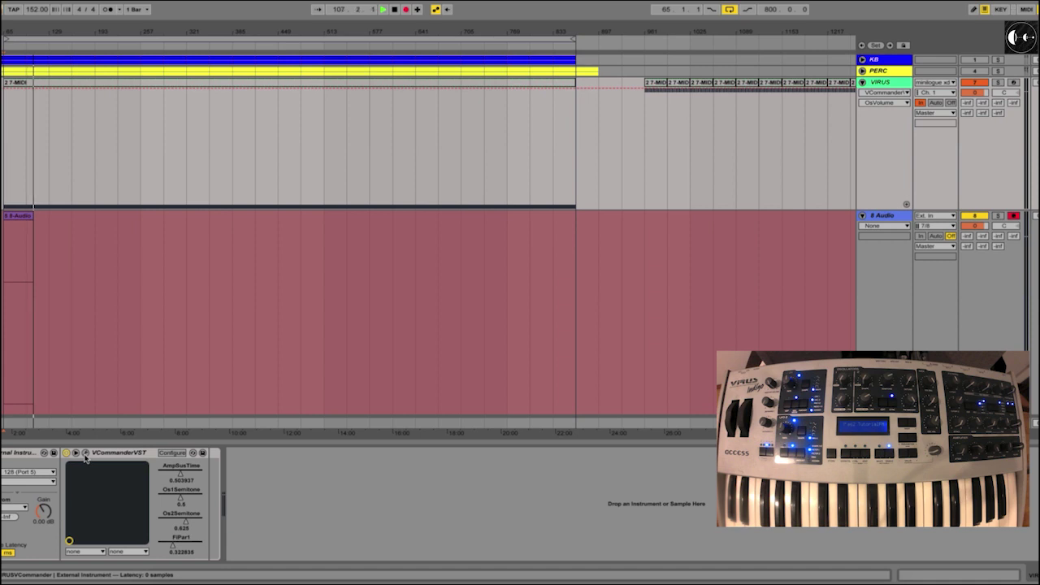
Open the VCommanderVST editor window and move it down so the arrangement's tracks stay accessible.
left_click(84, 455)
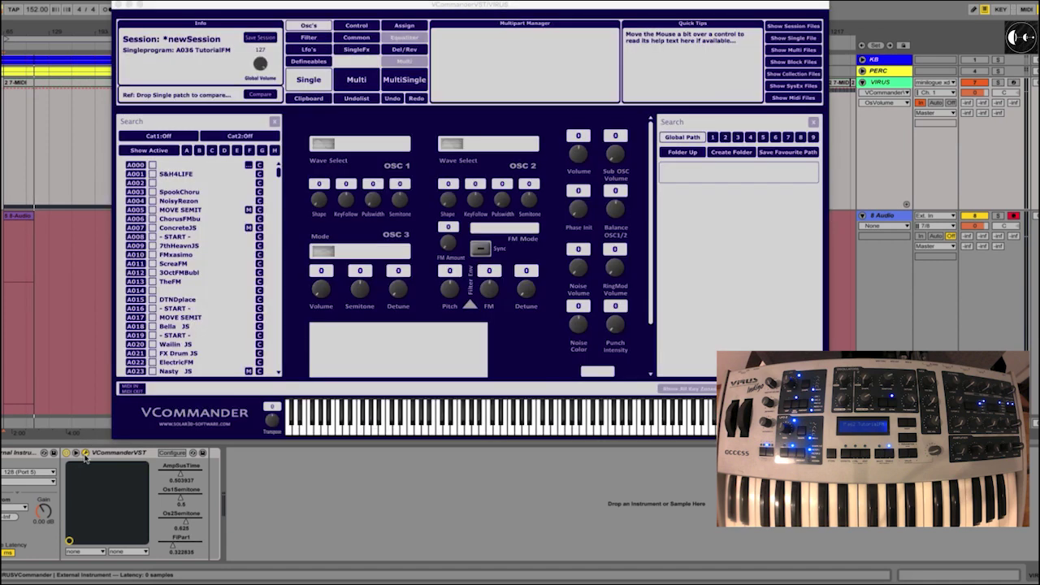
left_click_drag(207, 7, 245, 154)
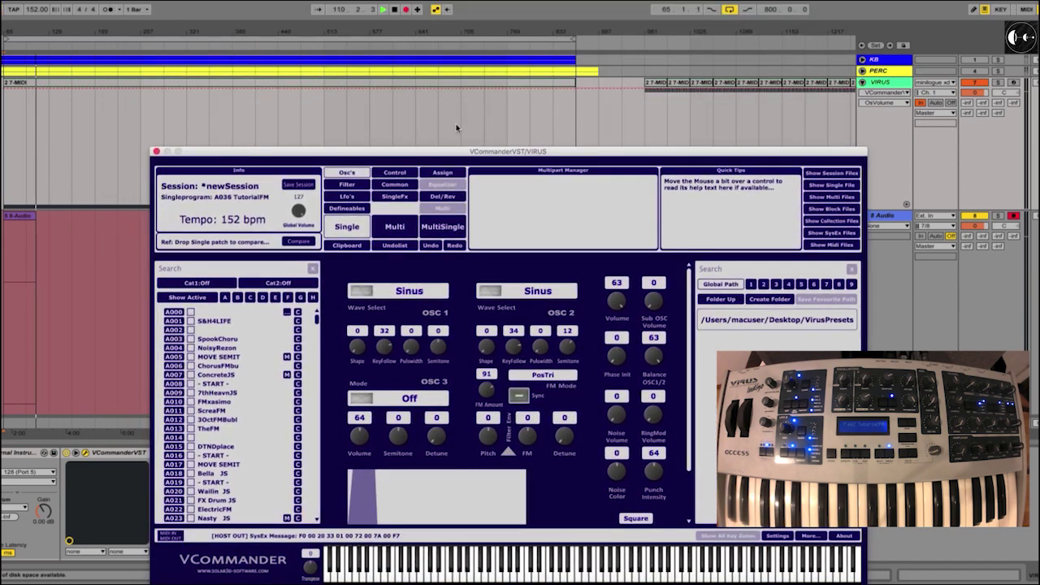
Set the VIRUS track's monitoring to Auto and activate the PERC and KB tracks for playback.
left_click(935, 103)
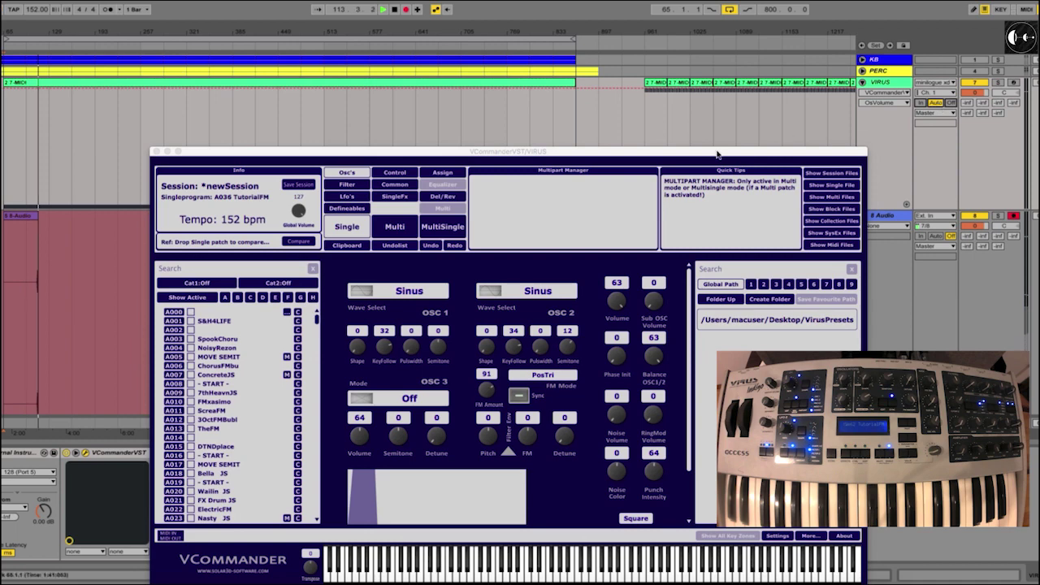
left_click_drag(716, 154, 695, 126)
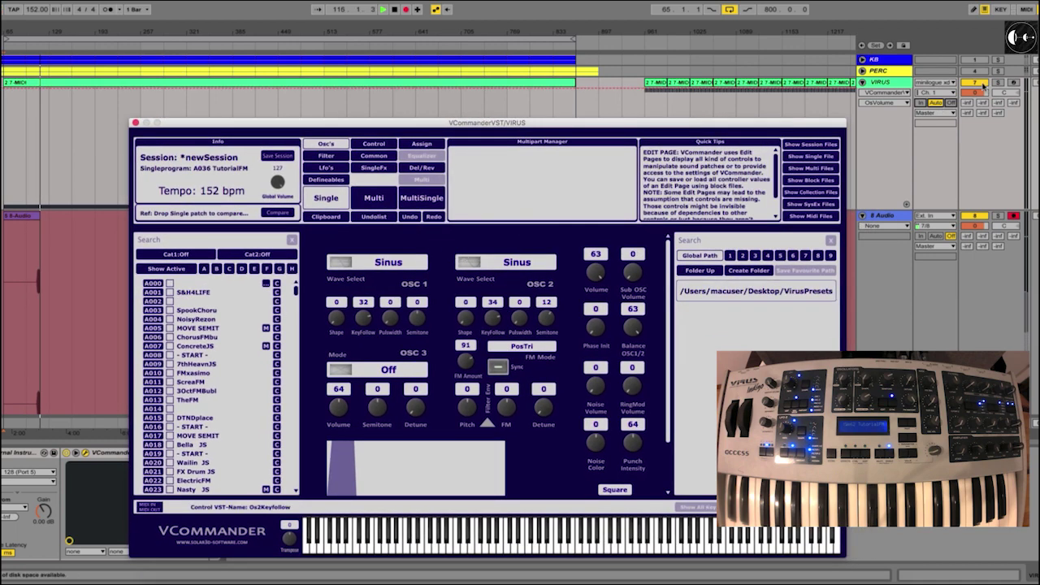
left_click(975, 72)
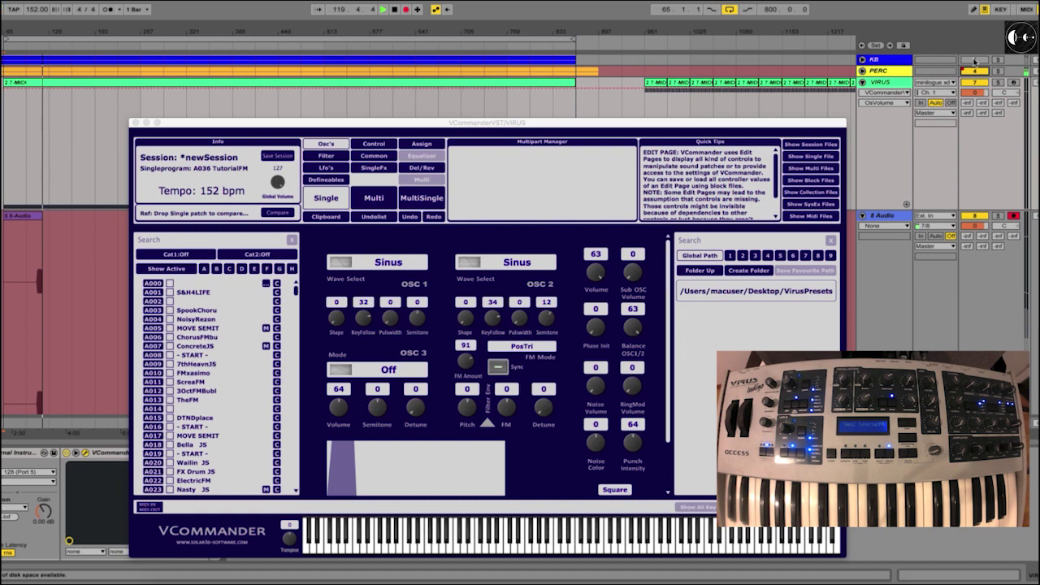
left_click(974, 60)
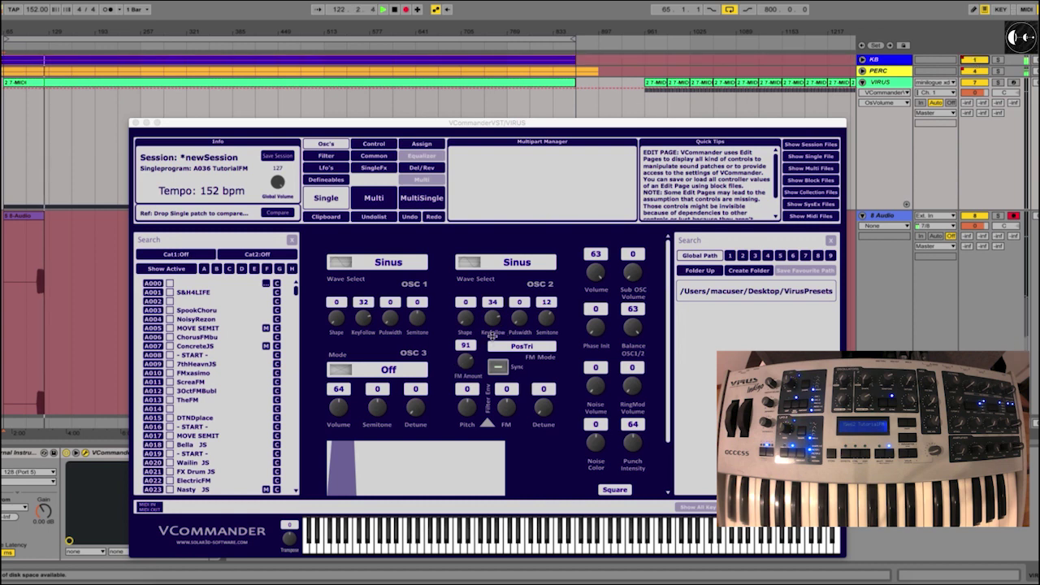
Vary OSC 2's Semitone during playback to audition the FM sound, and deactivate the KB track.
mouse_move(546, 321)
left_mouse_down()
mouse_move(545, 384)
mouse_move(538, 274)
mouse_move(536, 325)
left_mouse_up()
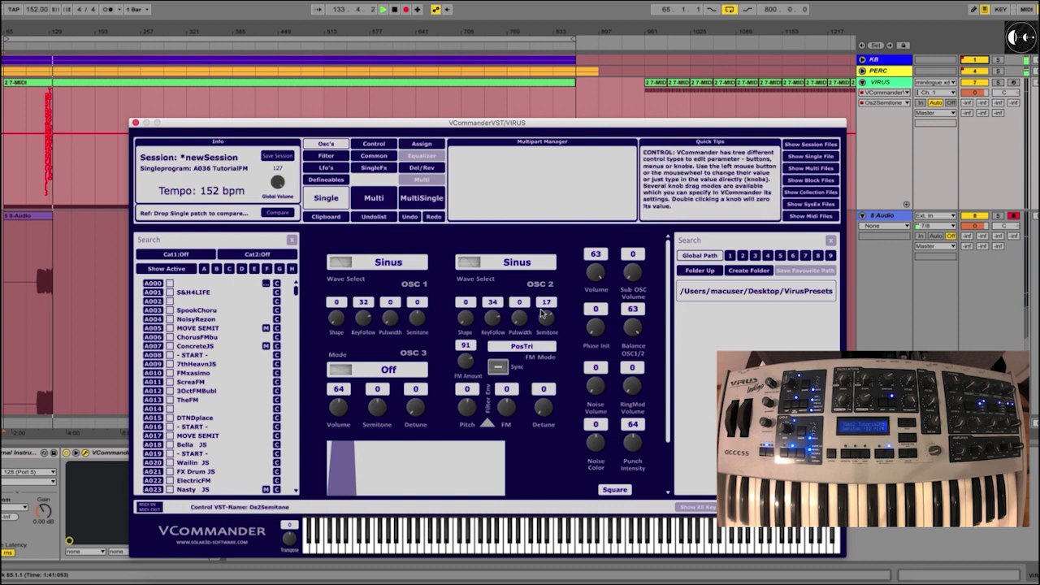
left_click_drag(540, 319, 542, 327)
left_click(975, 60)
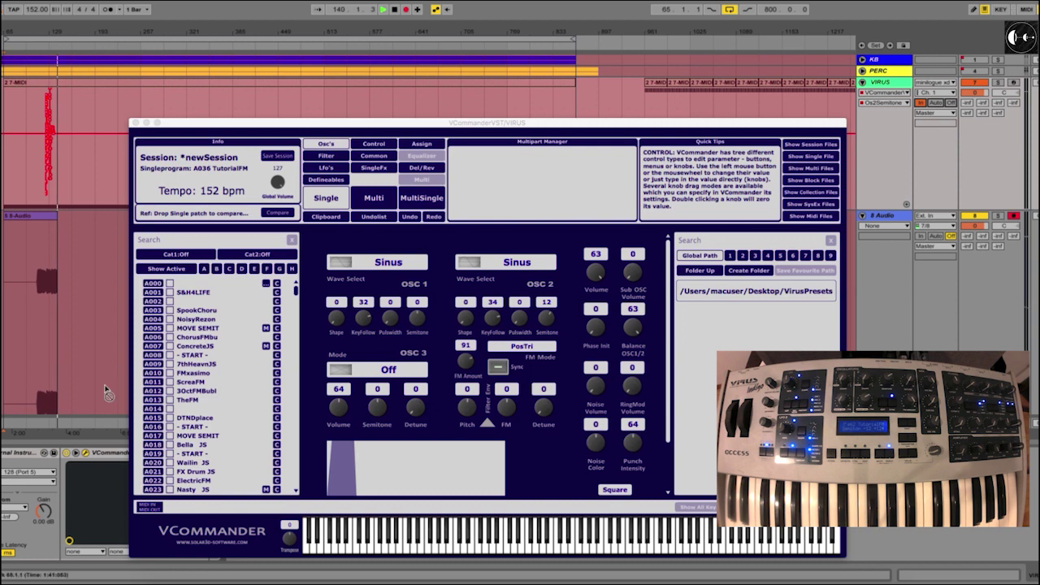
Initialize the TutorialFM patch in program slot A036, accepting that its memory is overwritten.
scroll(176, 367, "down", 4)
scroll(175, 371, "down", 4)
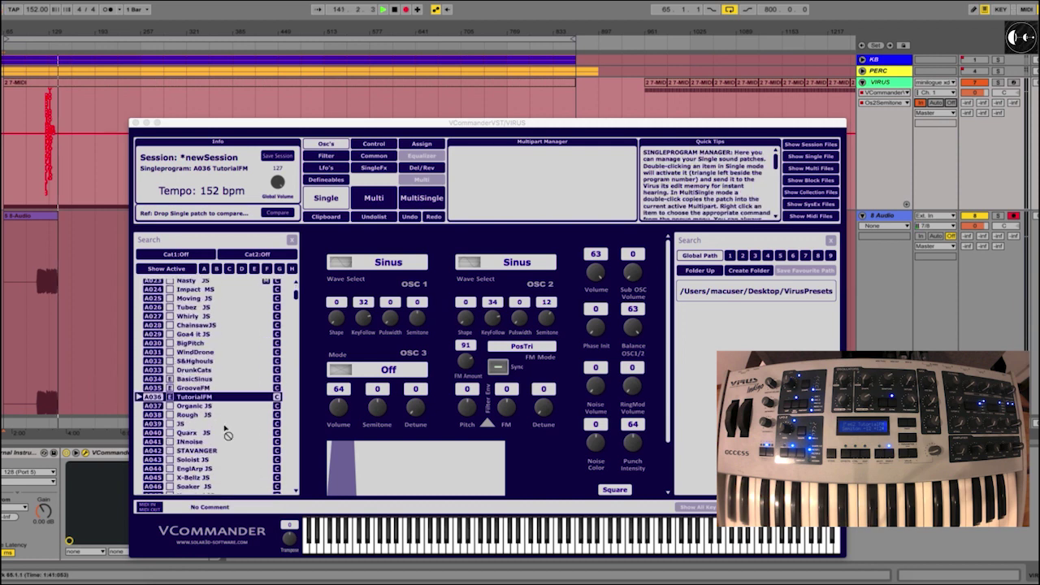
left_click(199, 389)
right_click(199, 390)
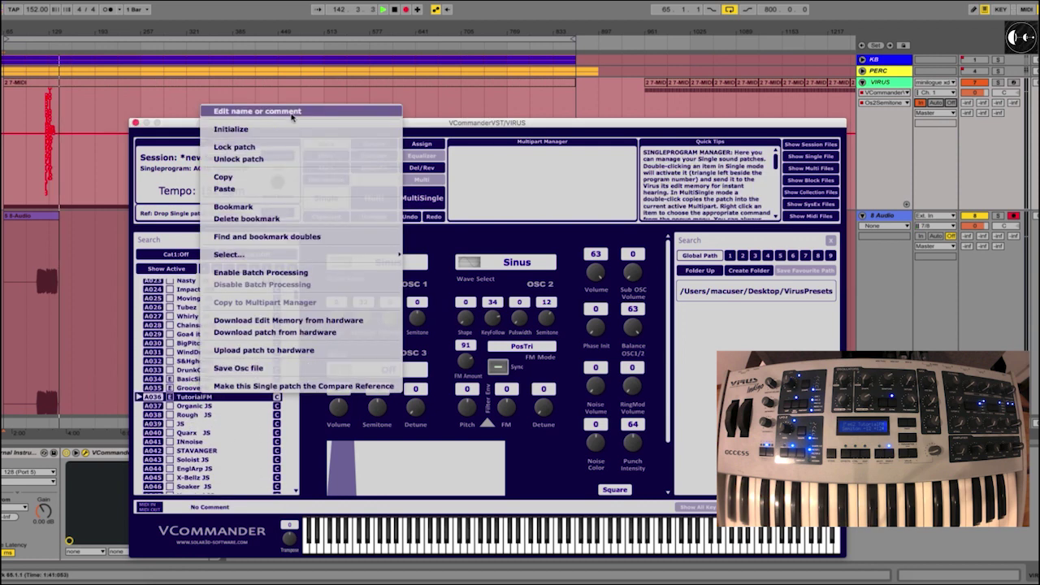
left_click(247, 130)
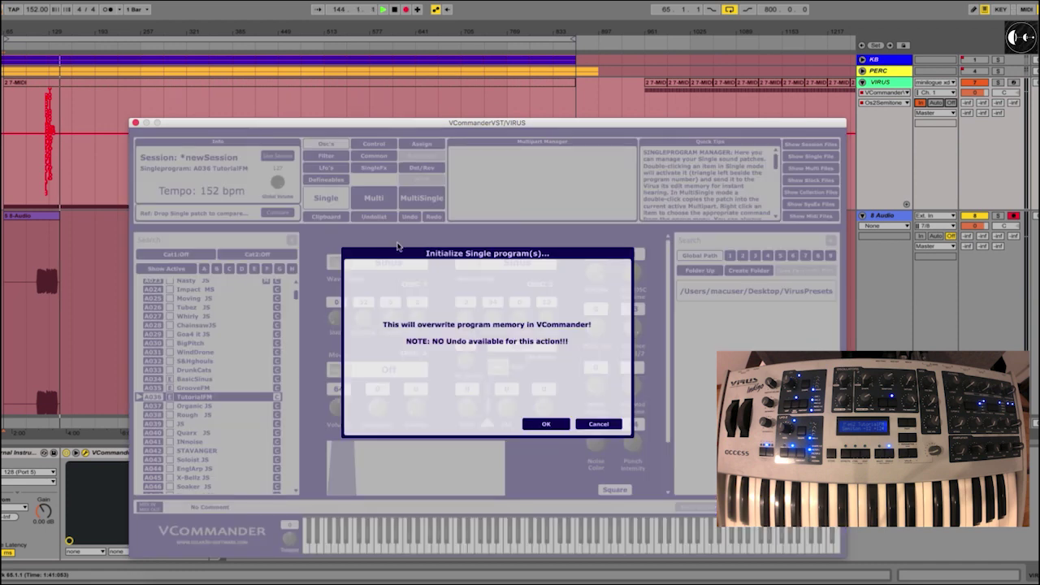
left_click(546, 423)
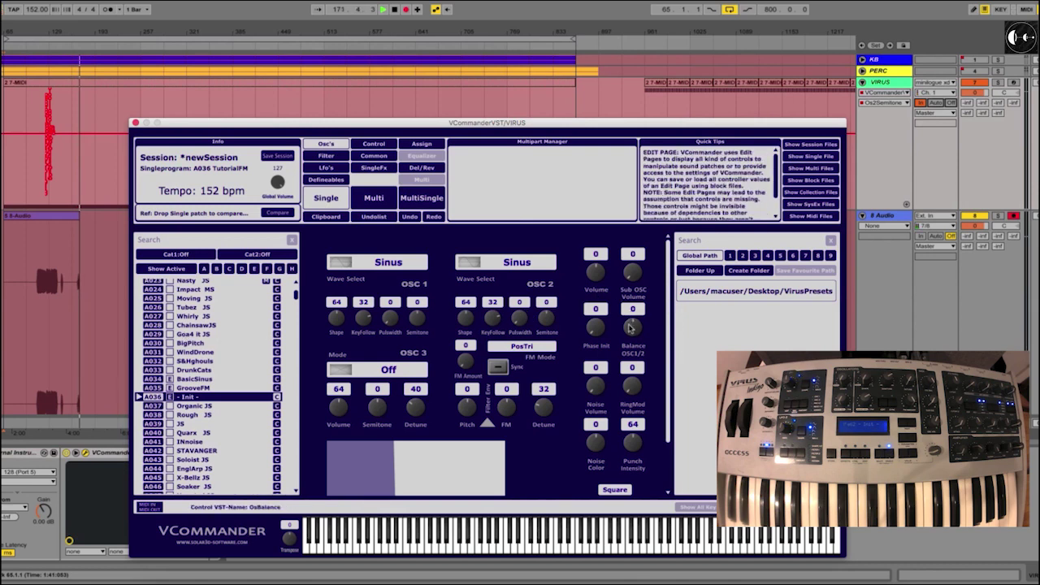
Set the OSC 1/2 Balance to 63 and turn off automation recording, leaving OSC 2's Semitone at 0.
left_click_drag(633, 326, 632, 174)
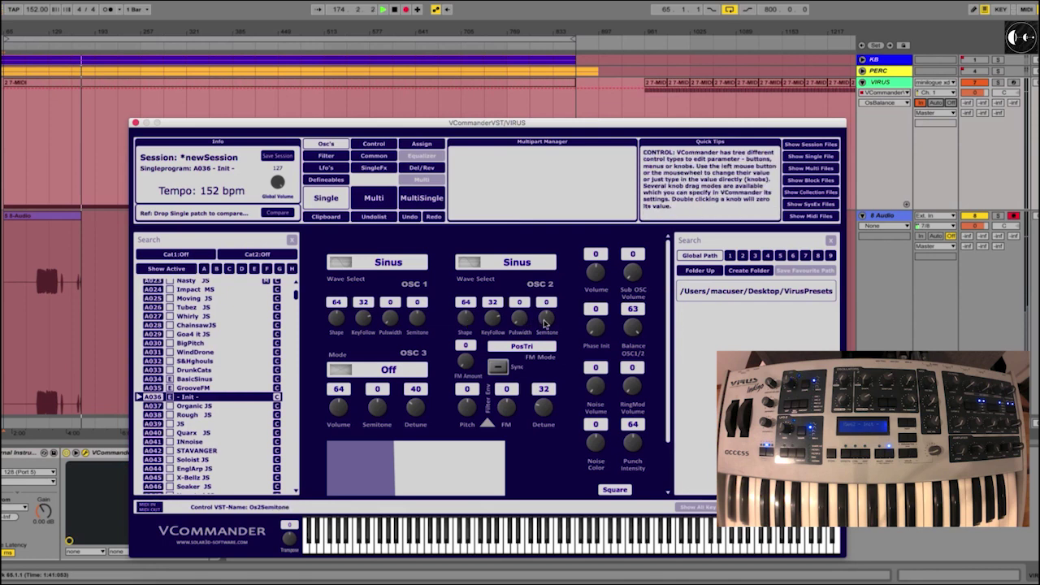
left_click_drag(545, 322, 545, 293)
left_click(435, 11)
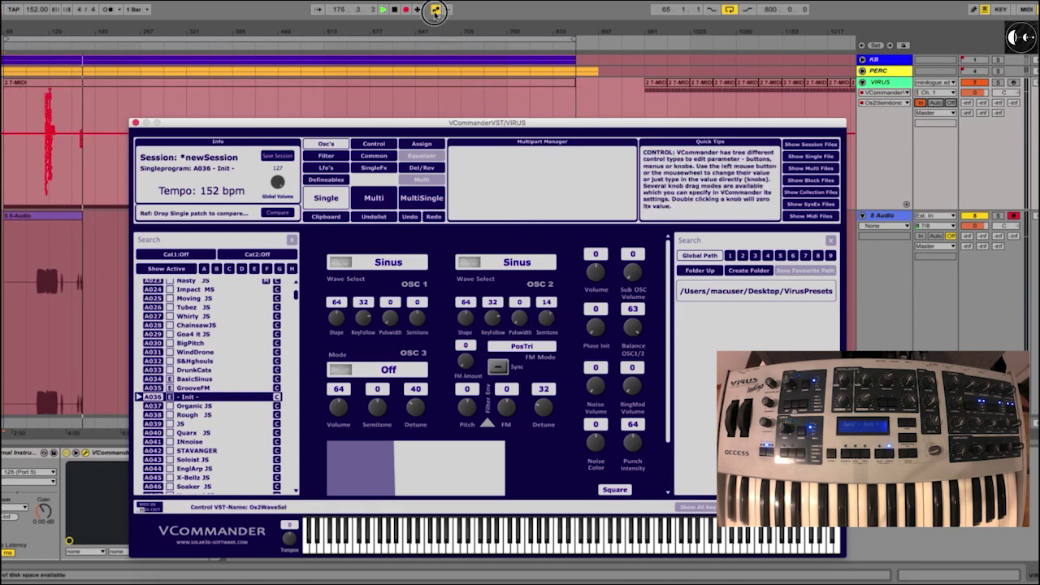
left_click_drag(547, 322, 549, 338)
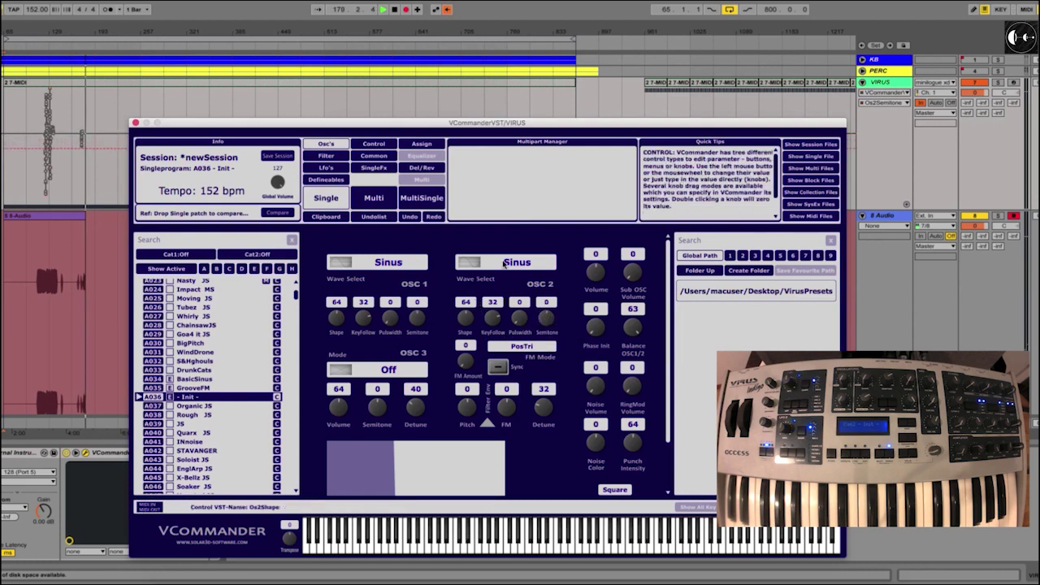
Set OSC 2's Shape to 0, its FM Amount to 88 and its KeyFollow to 34.
double_click(468, 323)
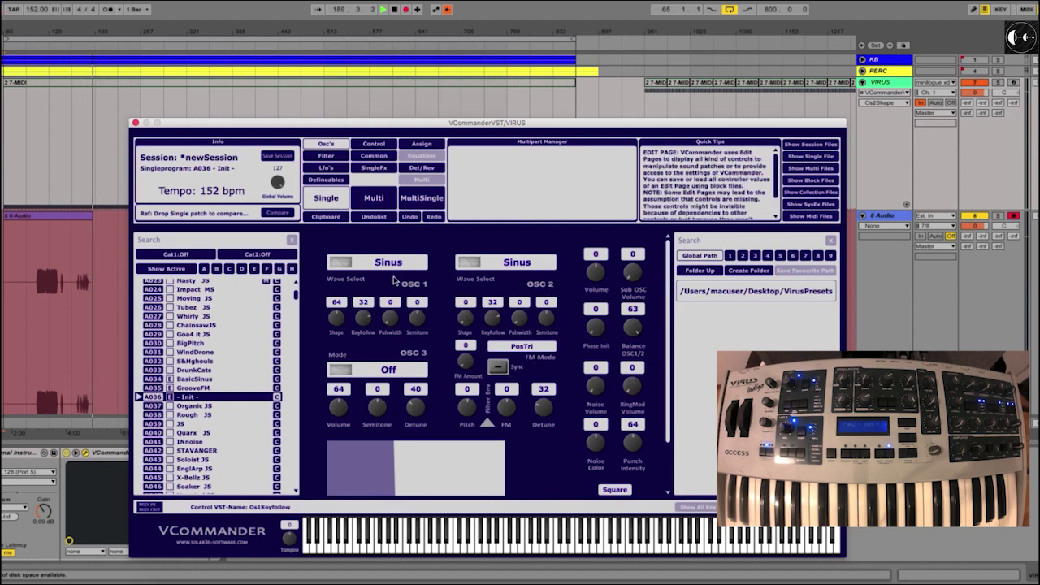
left_click_drag(465, 362, 453, 257)
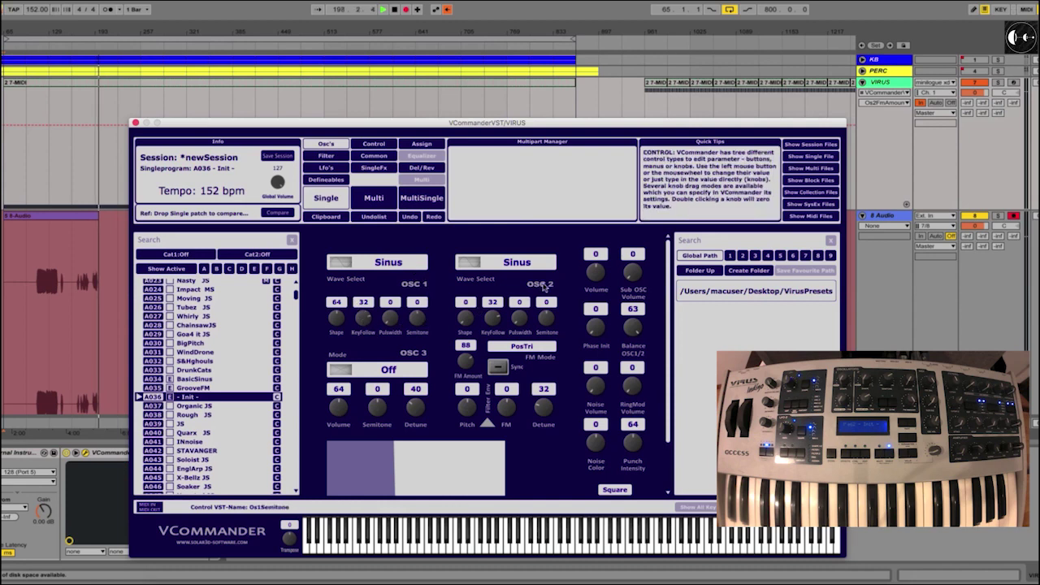
scroll(491, 319, "up", 2)
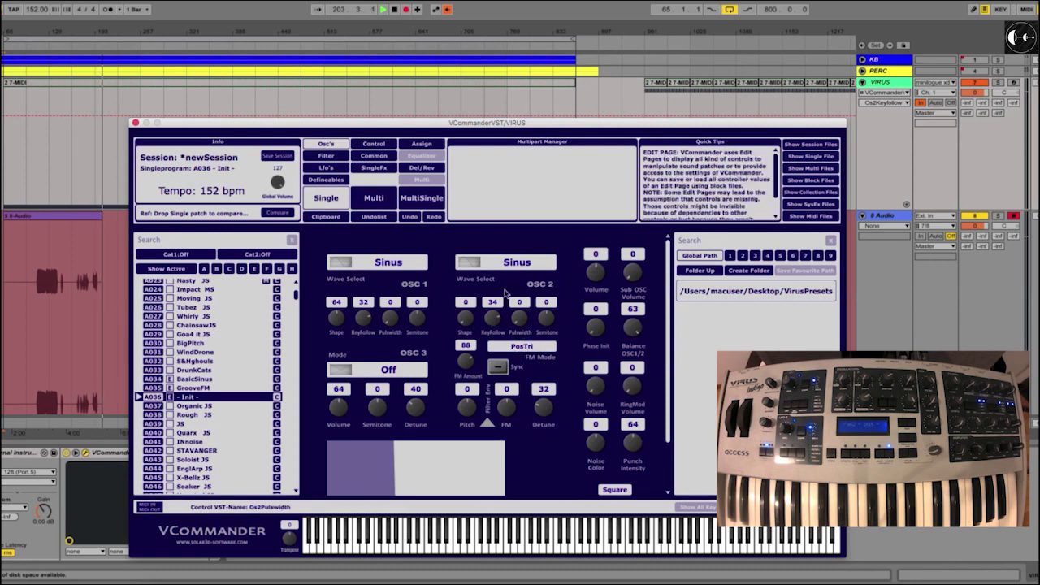
Try OSC 2's Semitone at 19 with varied FM amounts, ending with Semitone at 0 and FM Amount at 67.
left_click_drag(546, 321, 531, 299)
scroll(549, 322, "up", 3)
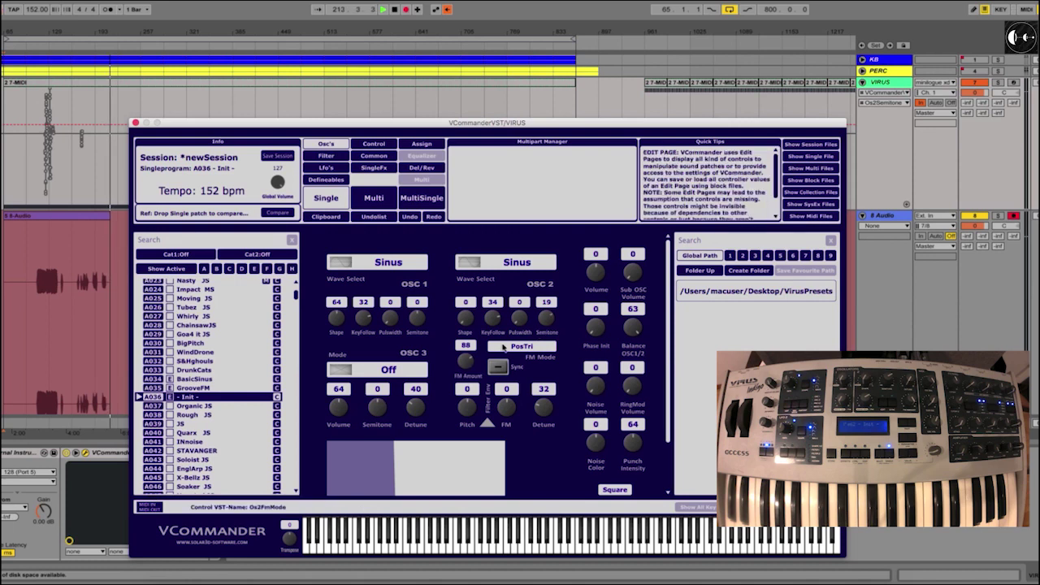
left_click_drag(464, 358, 449, 311)
left_click_drag(541, 321, 542, 349)
left_click_drag(464, 358, 467, 428)
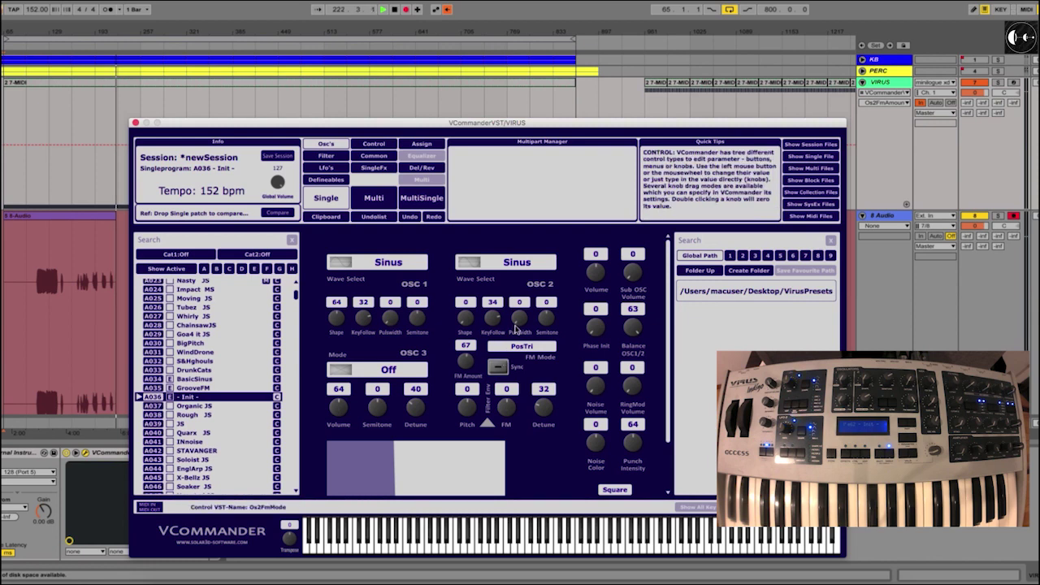
Try OSC 2's Sync switch, and set OSC 2's FM Amount to 81 and Semitone to 18.
left_click(499, 367)
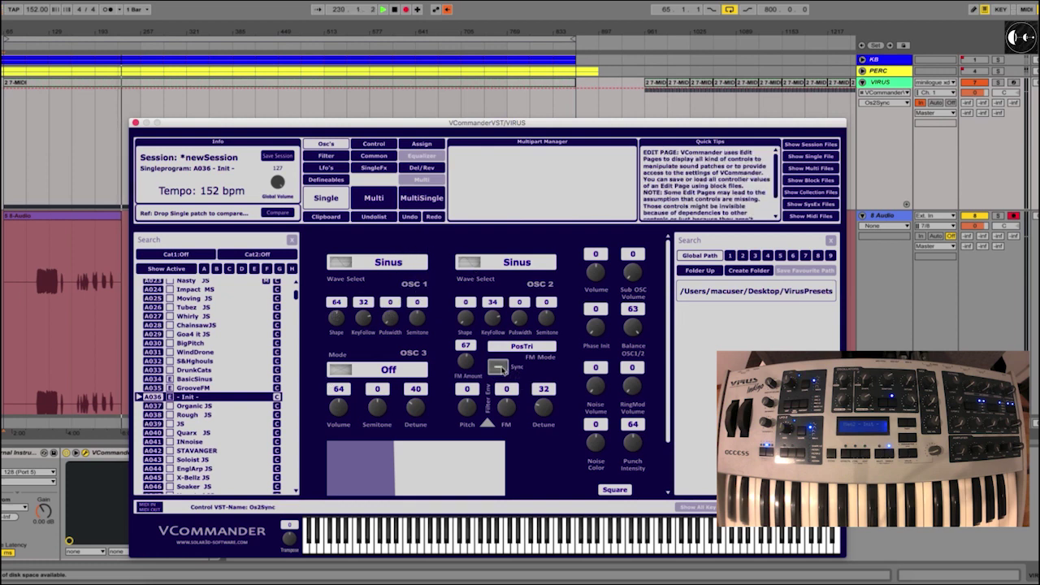
mouse_move(465, 364)
left_mouse_down()
mouse_move(468, 429)
mouse_move(452, 262)
mouse_move(455, 458)
mouse_move(452, 287)
mouse_move(457, 346)
left_mouse_up()
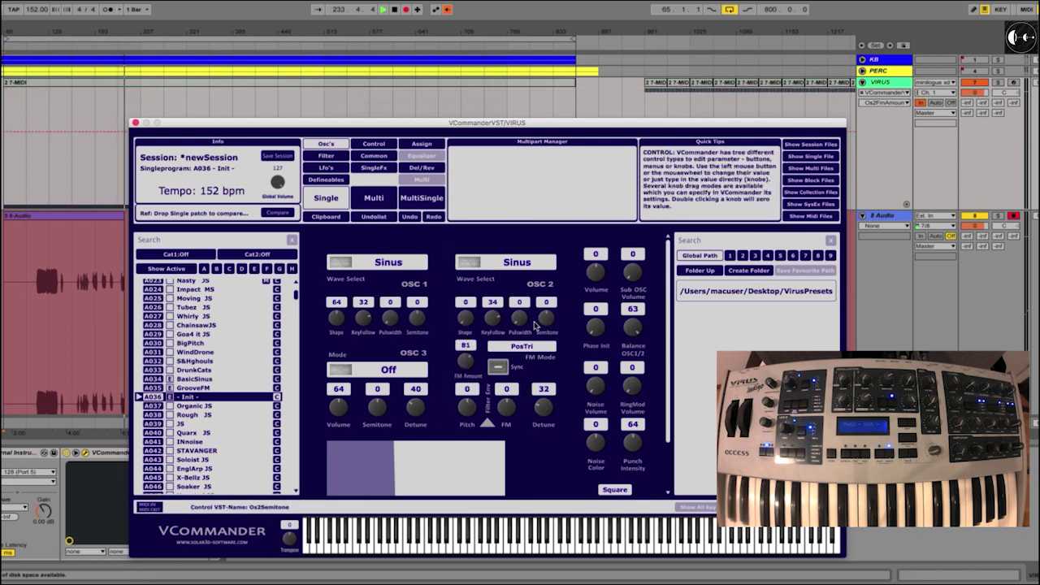
mouse_move(546, 323)
left_mouse_down()
mouse_move(539, 219)
mouse_move(539, 286)
mouse_move(556, 308)
left_mouse_up()
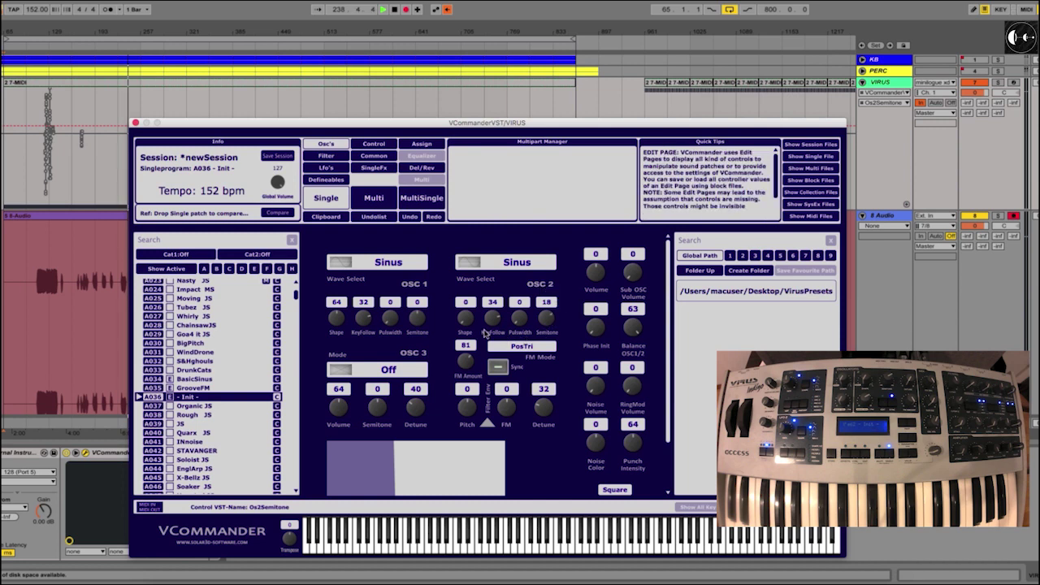
Check the filter settings and set OSC 1's Semitone to -12.
left_click(334, 160)
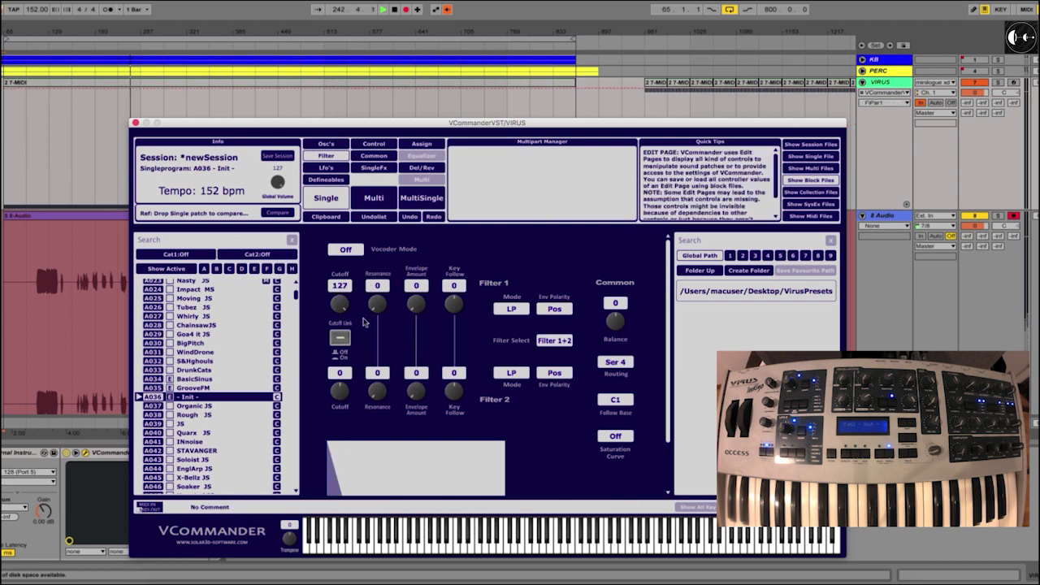
left_click(326, 143)
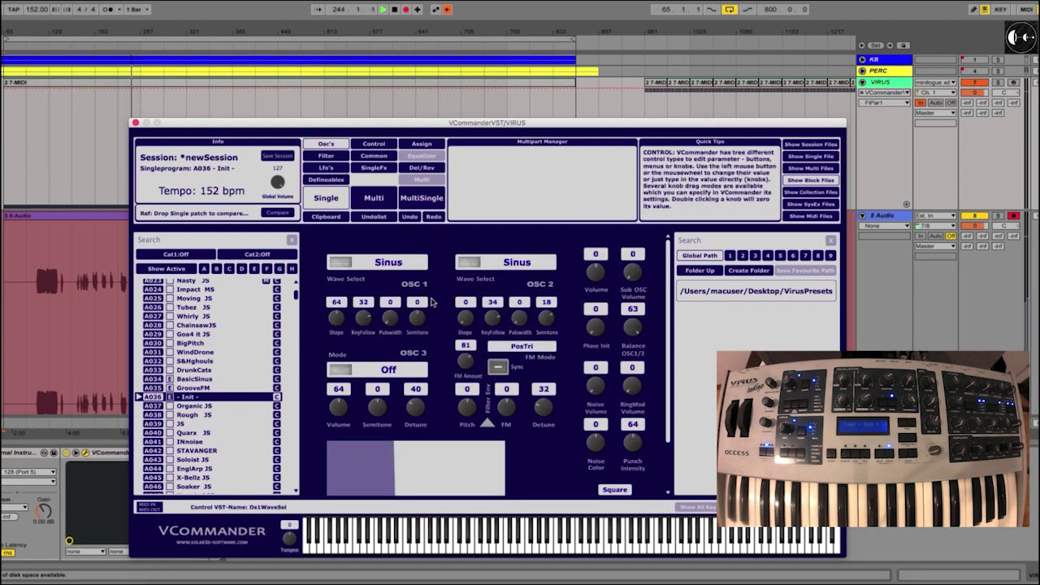
mouse_move(417, 319)
left_mouse_down()
mouse_move(417, 418)
mouse_move(403, 261)
mouse_move(397, 353)
mouse_move(412, 324)
left_mouse_up()
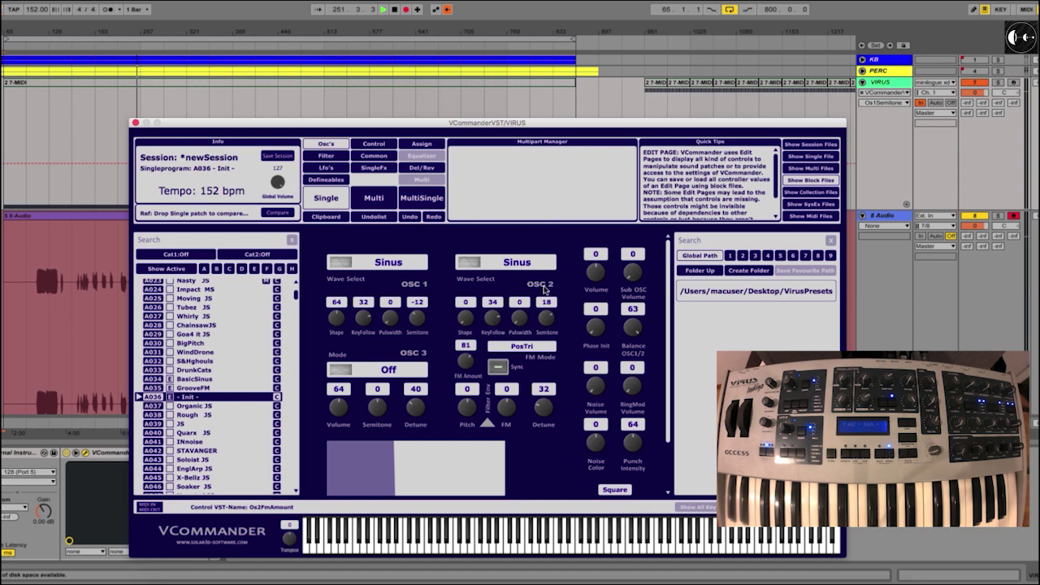
Set the shapes of LFO 1 and LFO 2 to S&H.
left_click(336, 169)
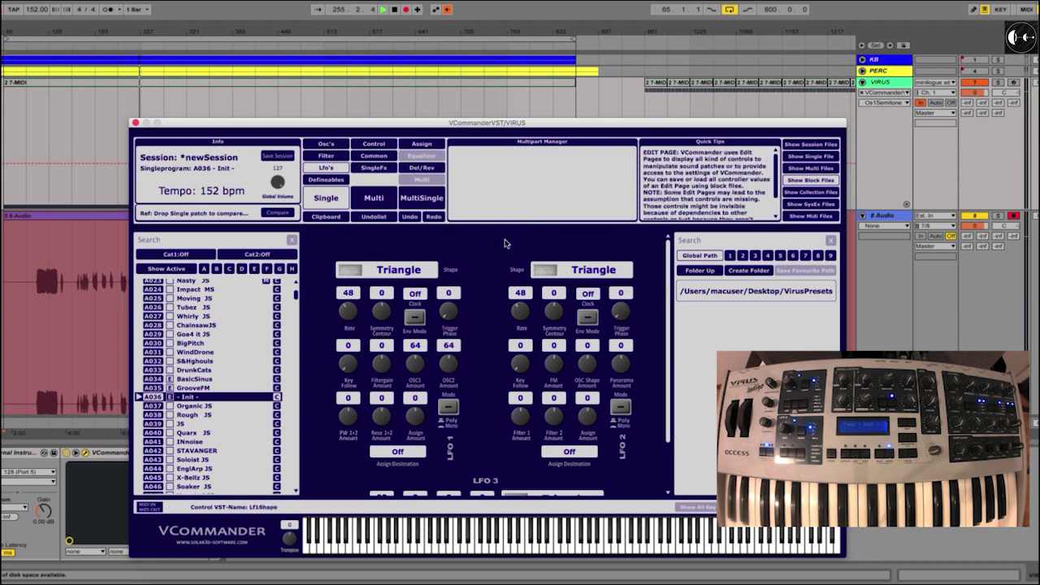
left_click(412, 273)
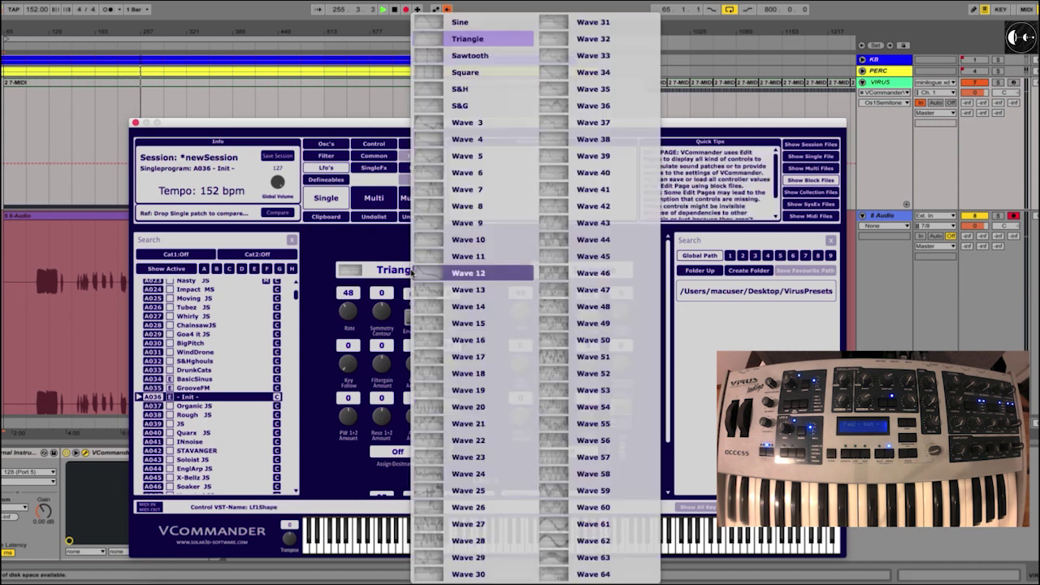
left_click(466, 90)
left_click(602, 272)
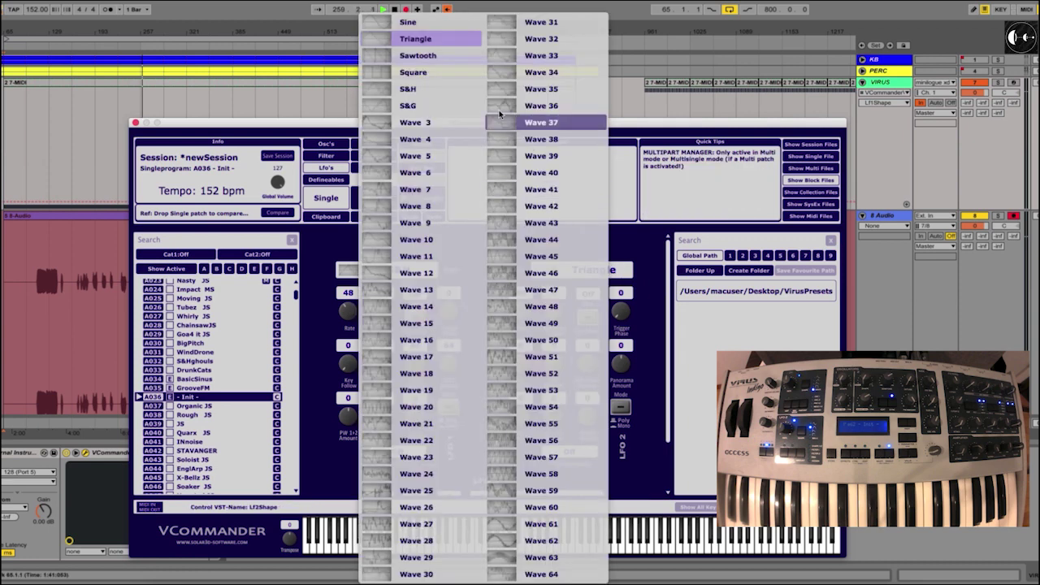
left_click(409, 90)
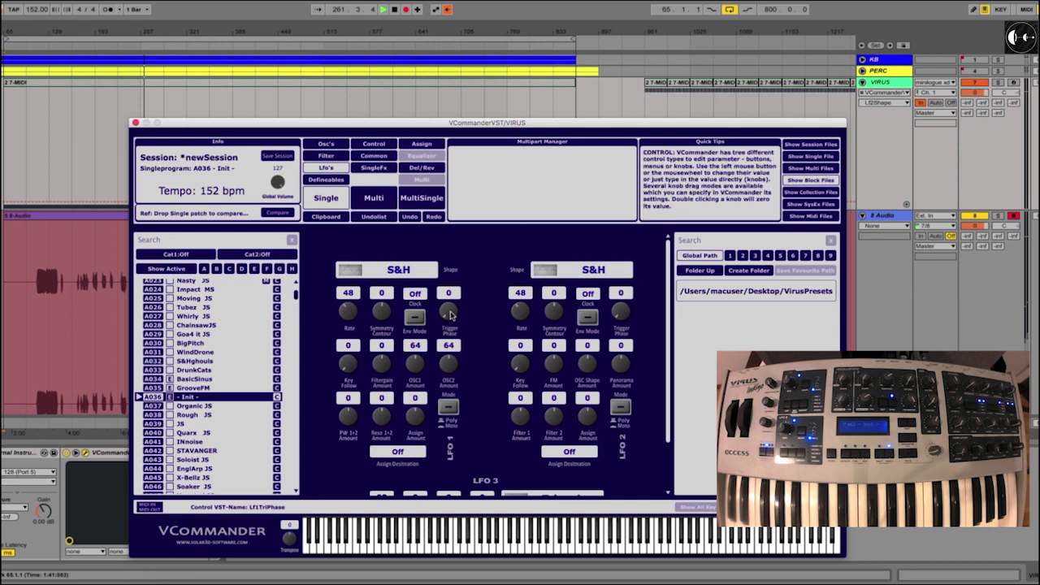
Set the clocks of LFO 1 and LFO 2 to 1/8.
left_click(415, 295)
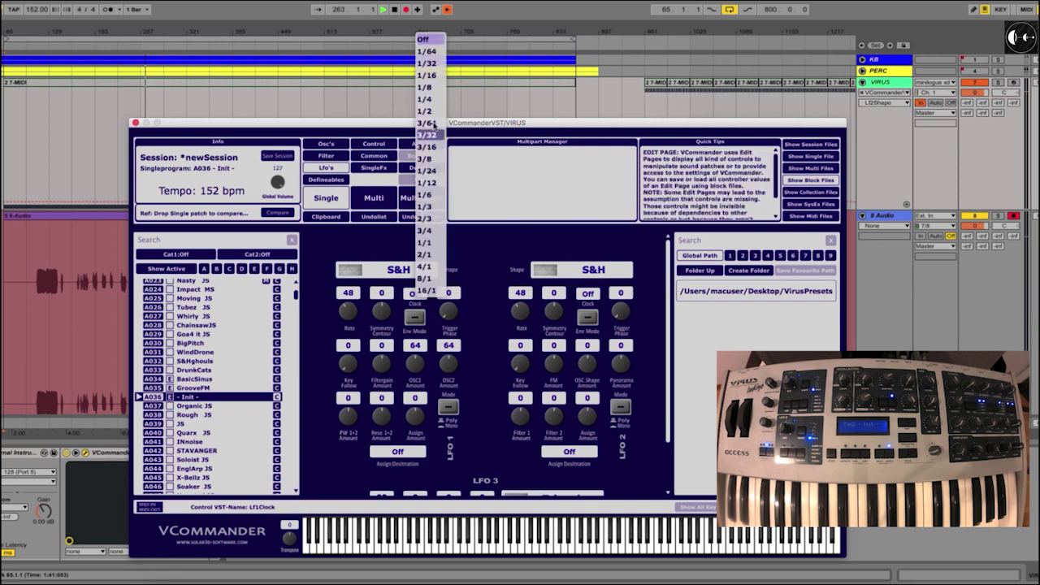
left_click(433, 88)
left_click(587, 293)
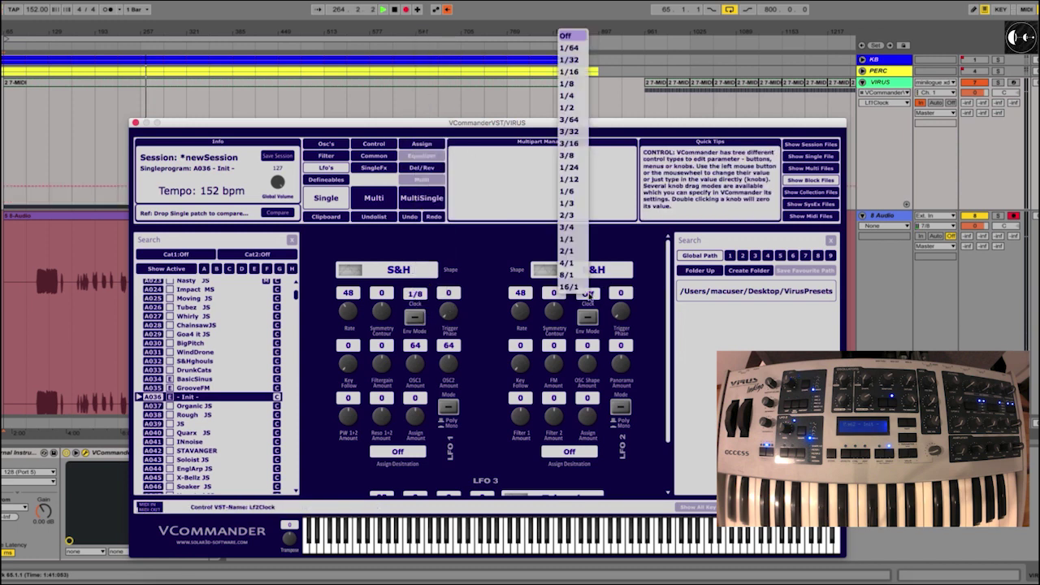
left_click(571, 84)
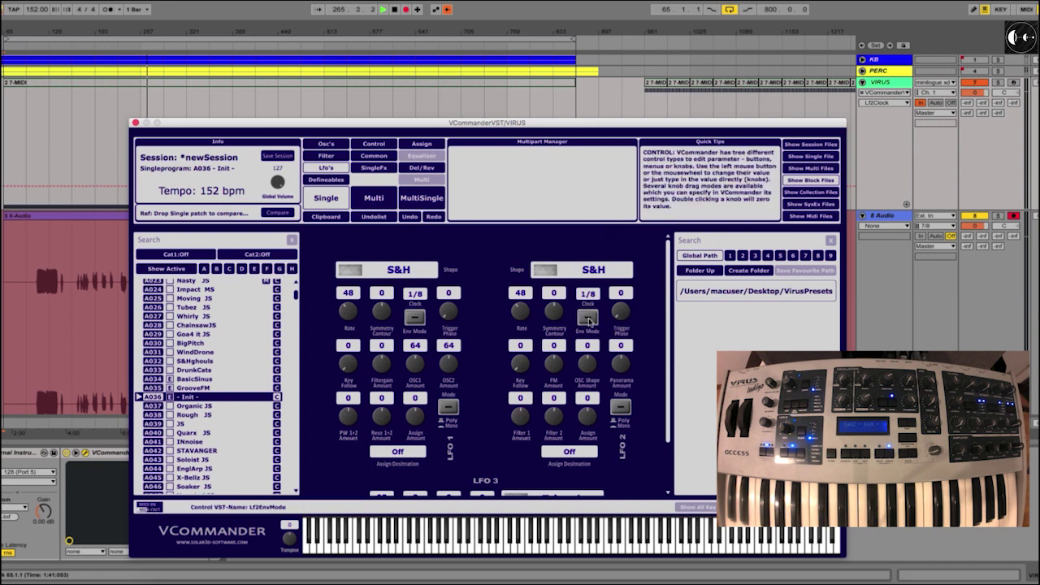
Toggle LFO 1's Env Mode and set LFO 1's Trigger Phase to 16.
left_click(419, 318)
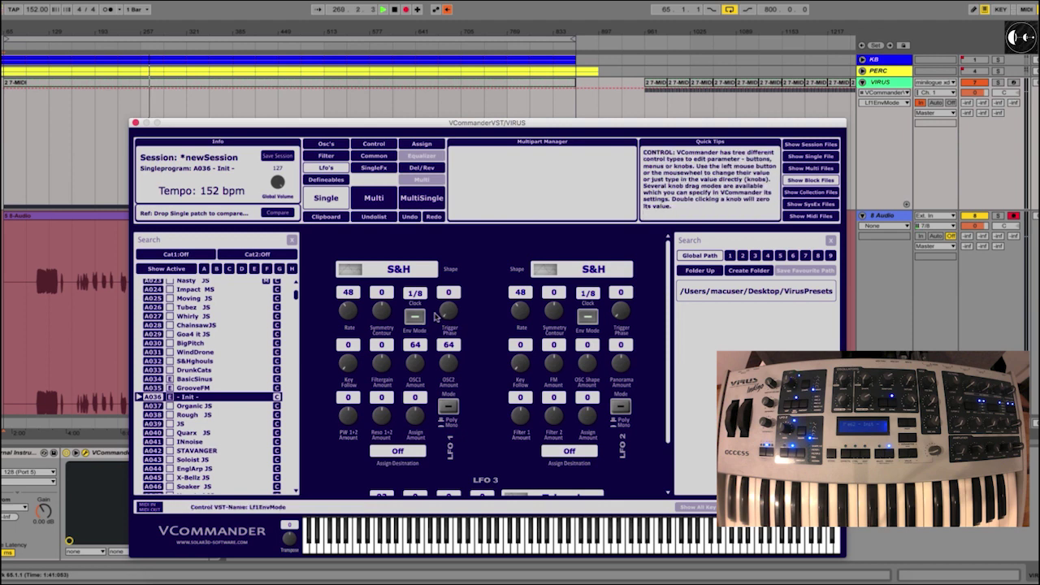
left_click_drag(449, 314, 449, 289)
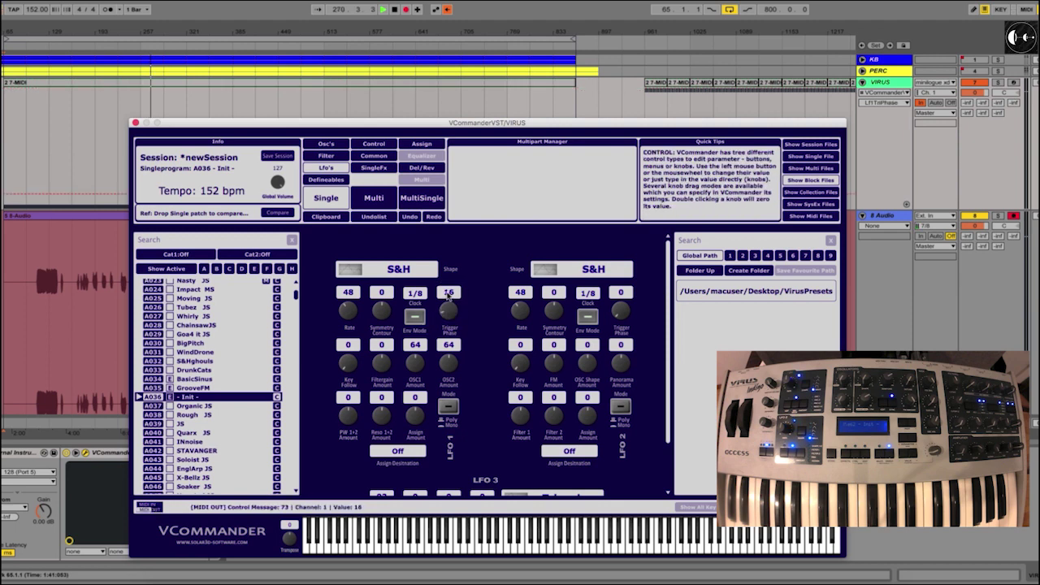
Set the Trigger Phase of LFO 1 to 33 and LFO 2 to 27, and raise LFO 2's FM Amount to 63.
left_click_drag(622, 289, 621, 281)
left_click_drag(447, 311, 448, 290)
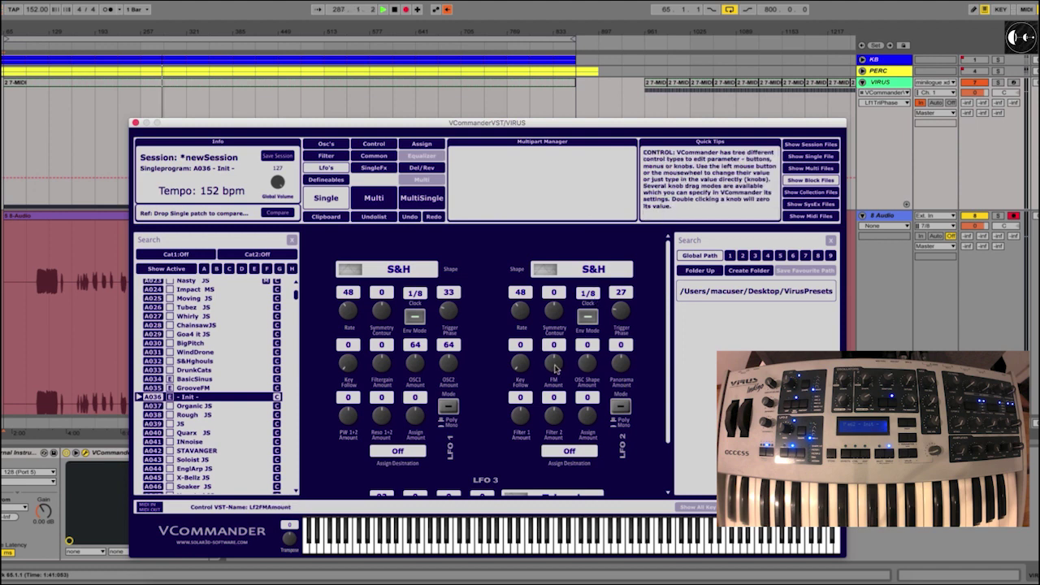
left_click_drag(555, 367, 549, 266)
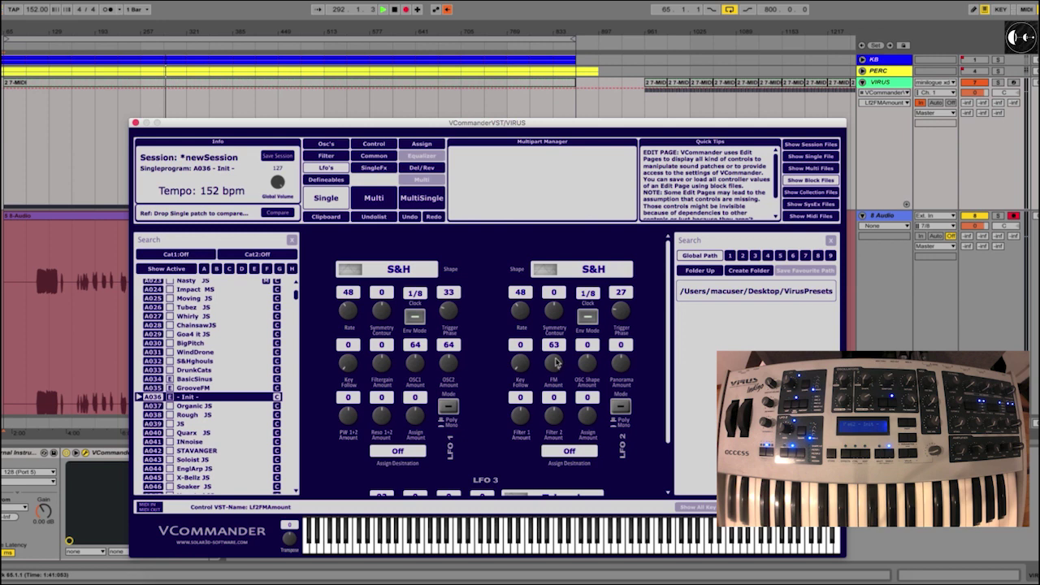
Set OSC 2's FM Amount to 86 and reset OSC 1's Semitone to 0.
left_click(326, 144)
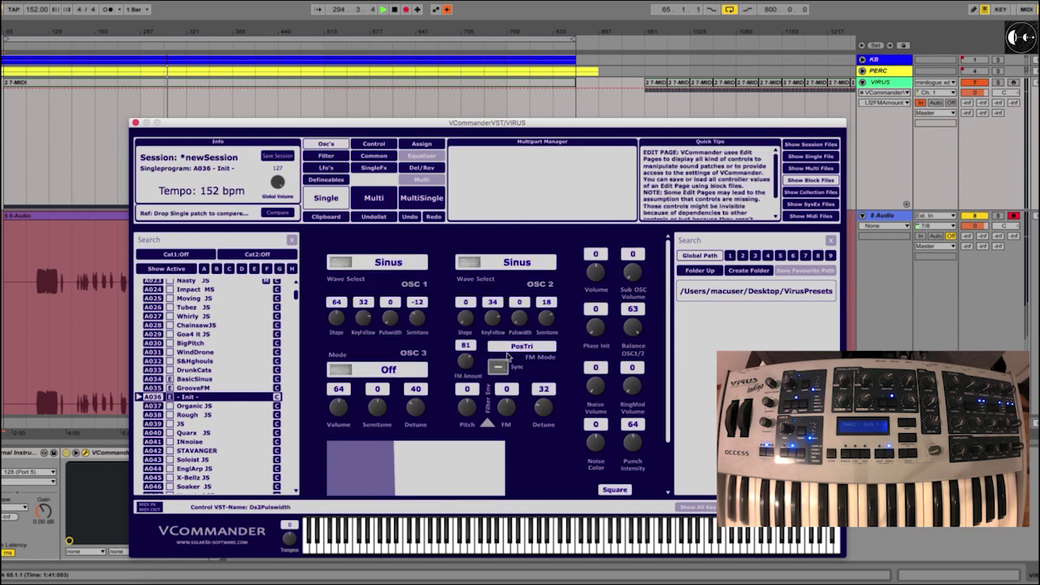
left_click_drag(460, 362, 461, 341)
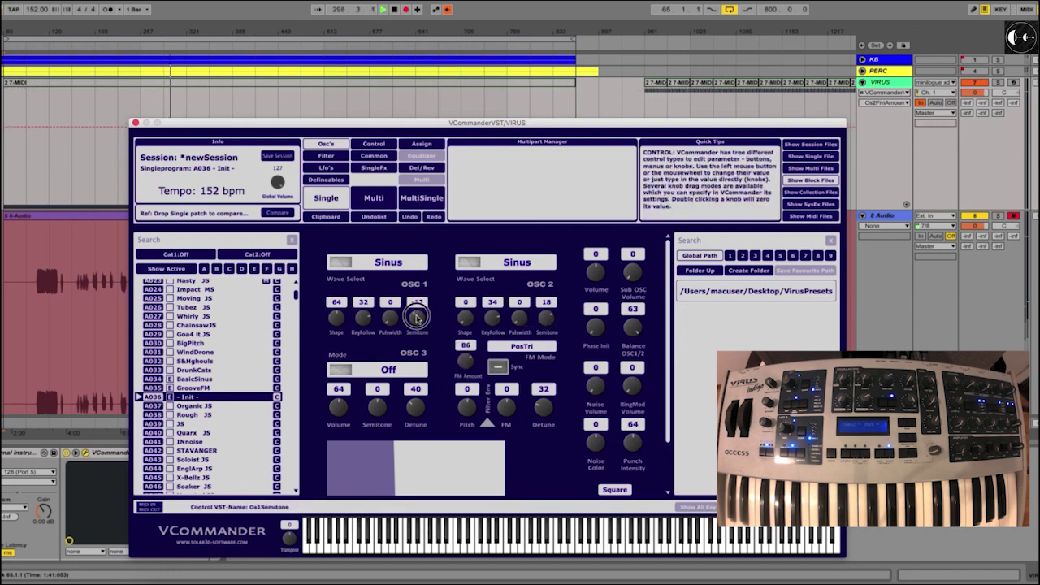
double_click(416, 318)
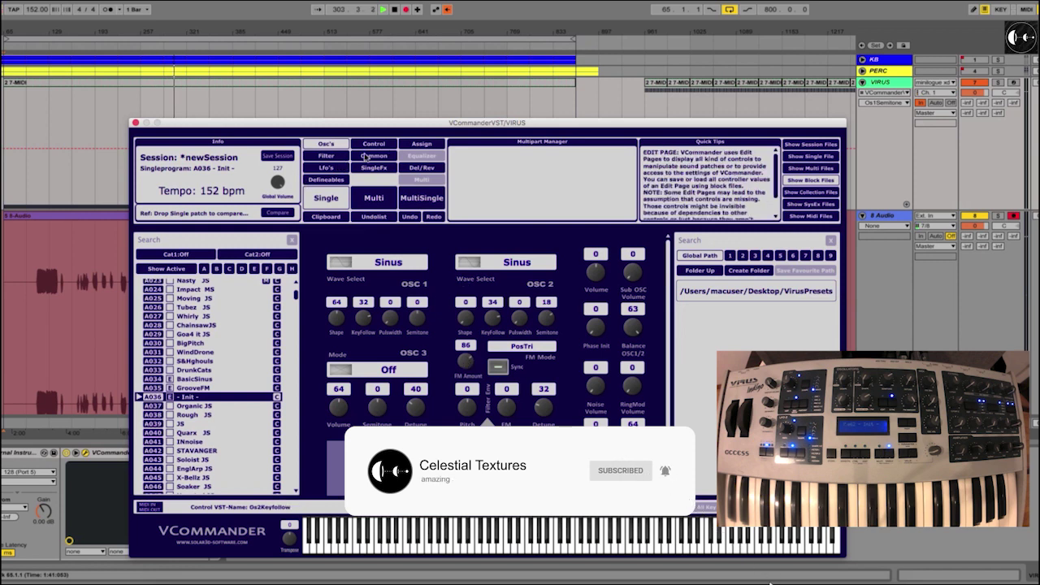
Set LFO 1's OSC2 Amount to 127 and reset LFO 2's FM Amount to 0.
left_click(327, 168)
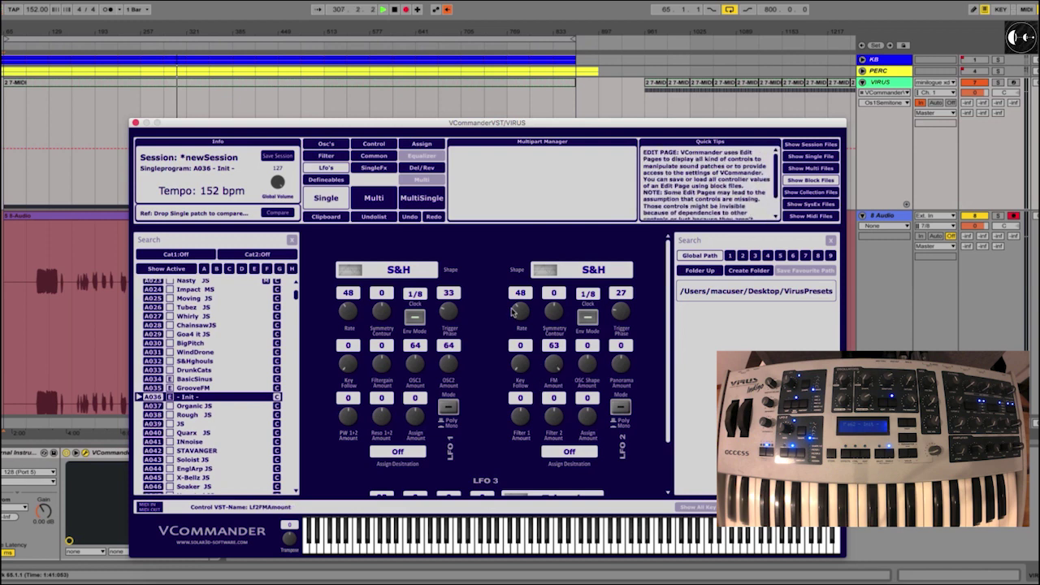
left_click(326, 145)
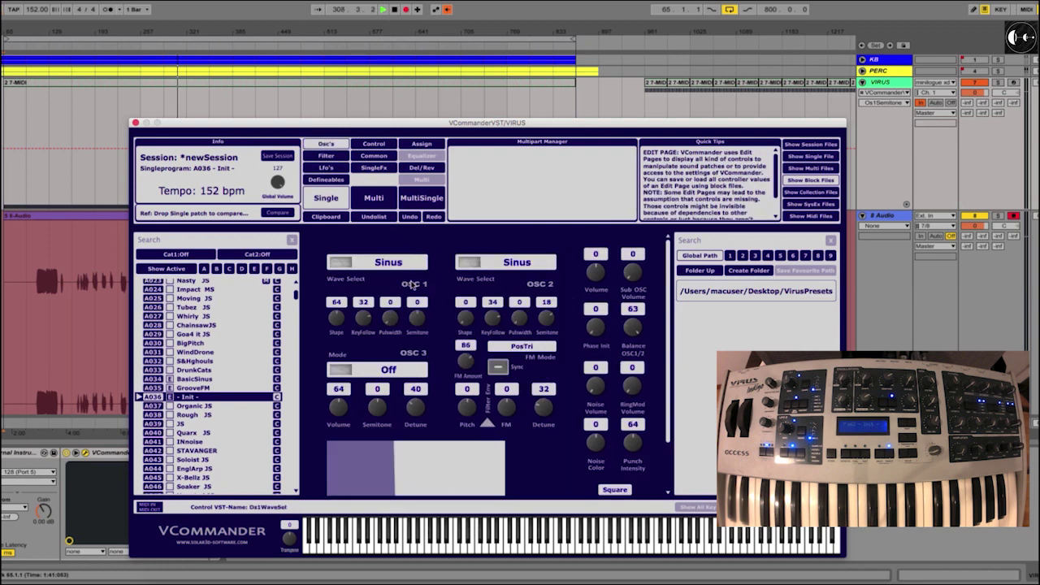
left_click(327, 156)
left_click(328, 167)
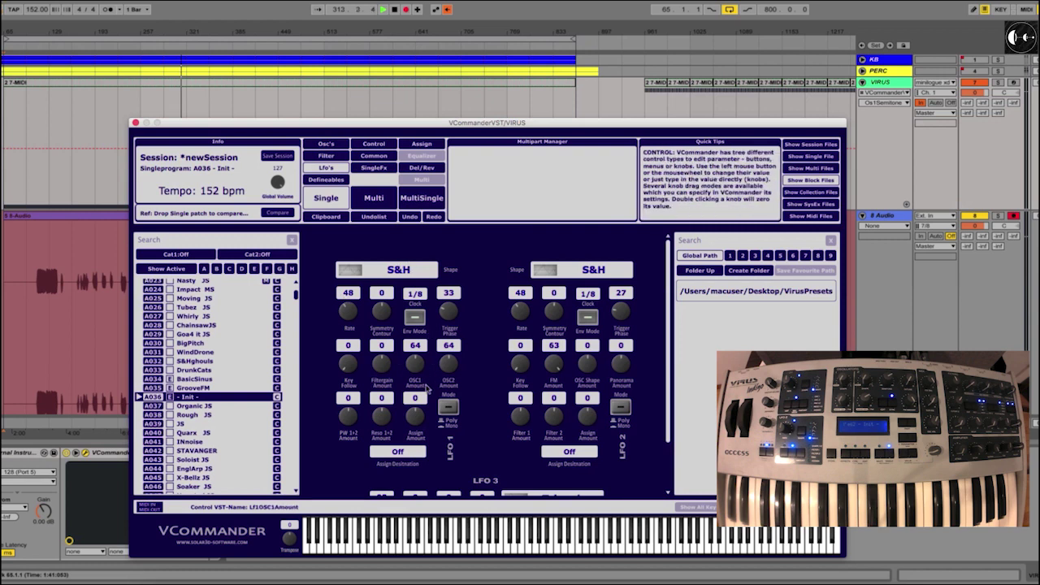
left_click_drag(449, 366, 448, 309)
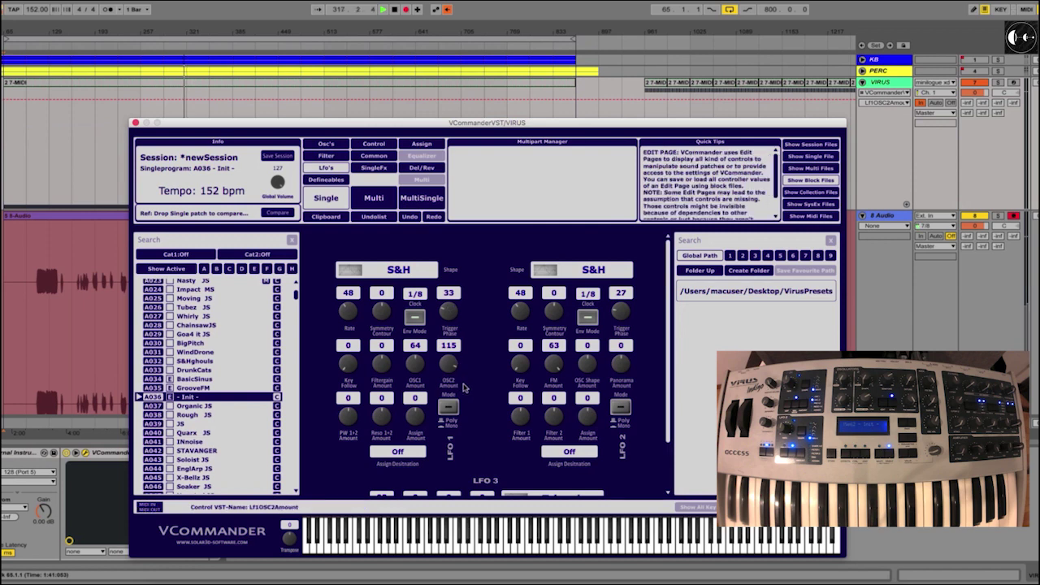
double_click(553, 363)
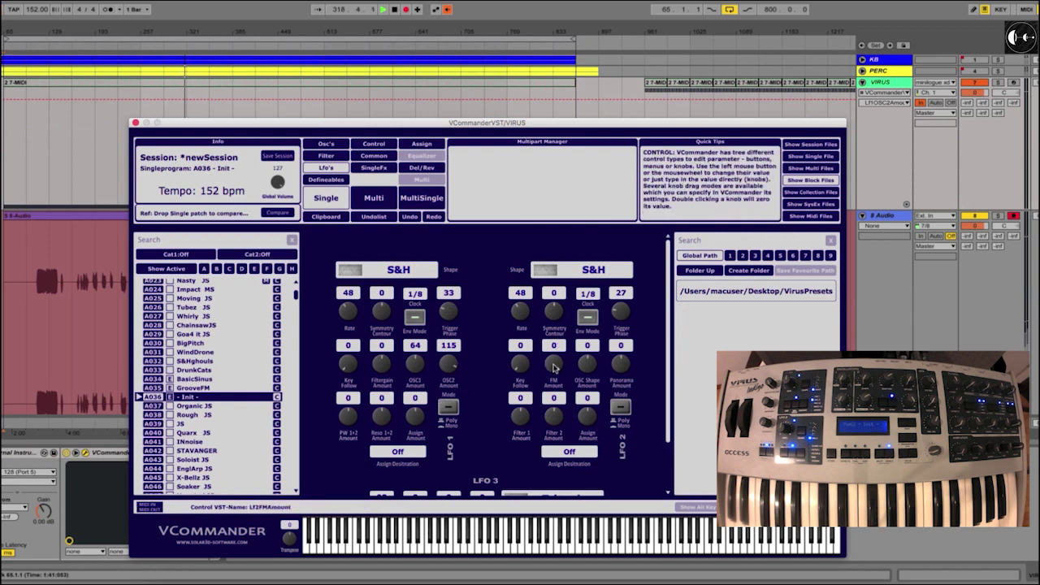
left_click_drag(449, 368, 445, 329)
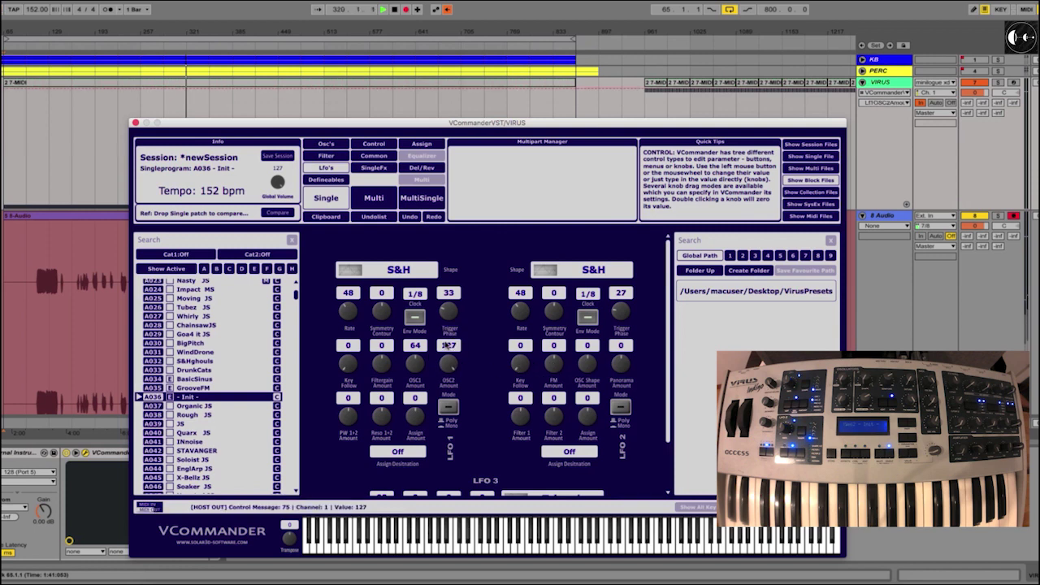
Set LFO 2's FM Amount to 41 and its Symmetry Contour to 9.
left_click_drag(552, 369, 552, 312)
scroll(552, 312, "up", 5)
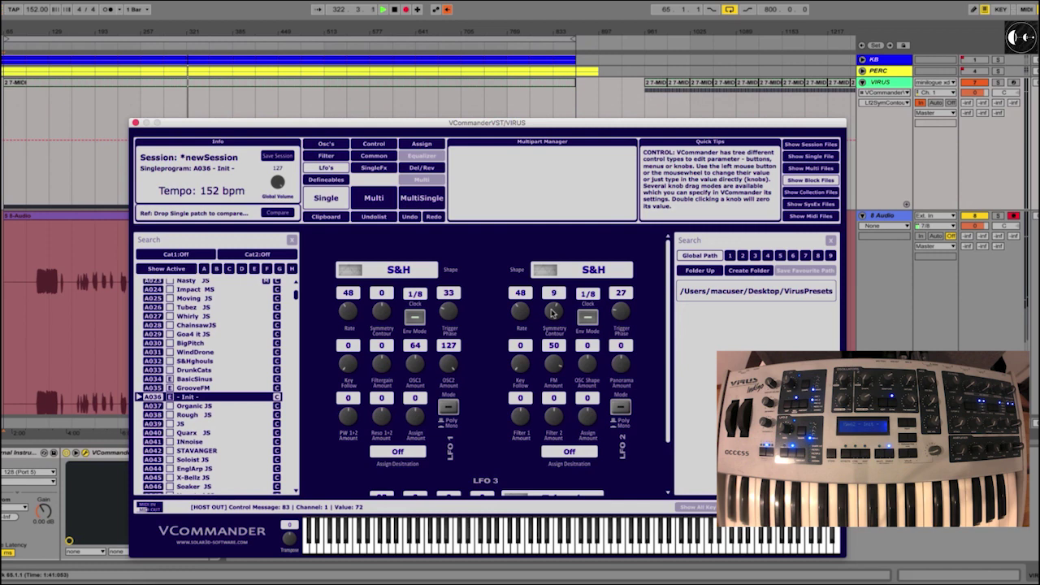
scroll(552, 367, "down", 9)
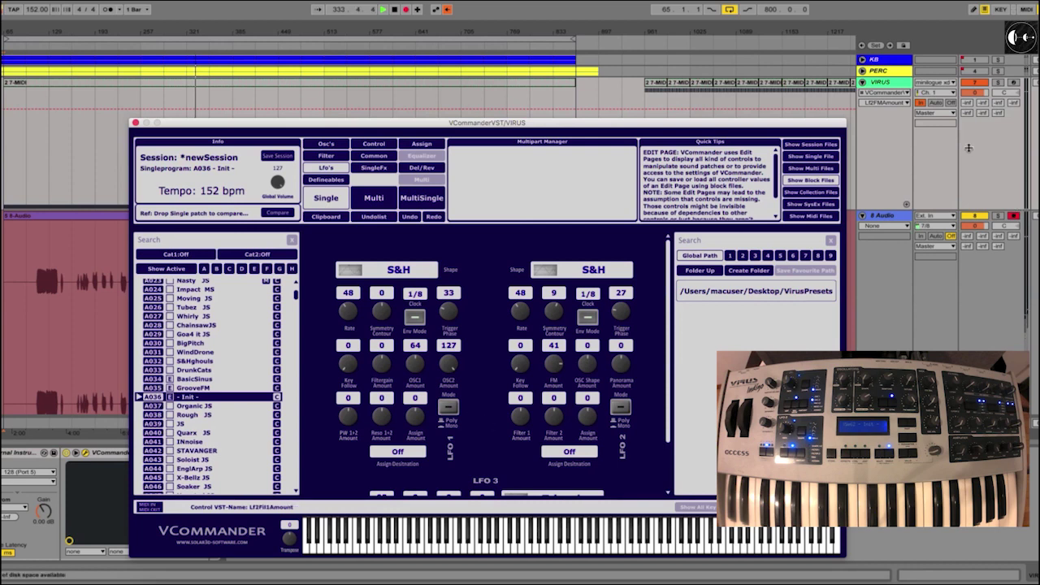
Switch the VIRUS track's monitoring to Auto, and set the amplifier envelope's Attack to 16 and Release to 5.
left_click(934, 104)
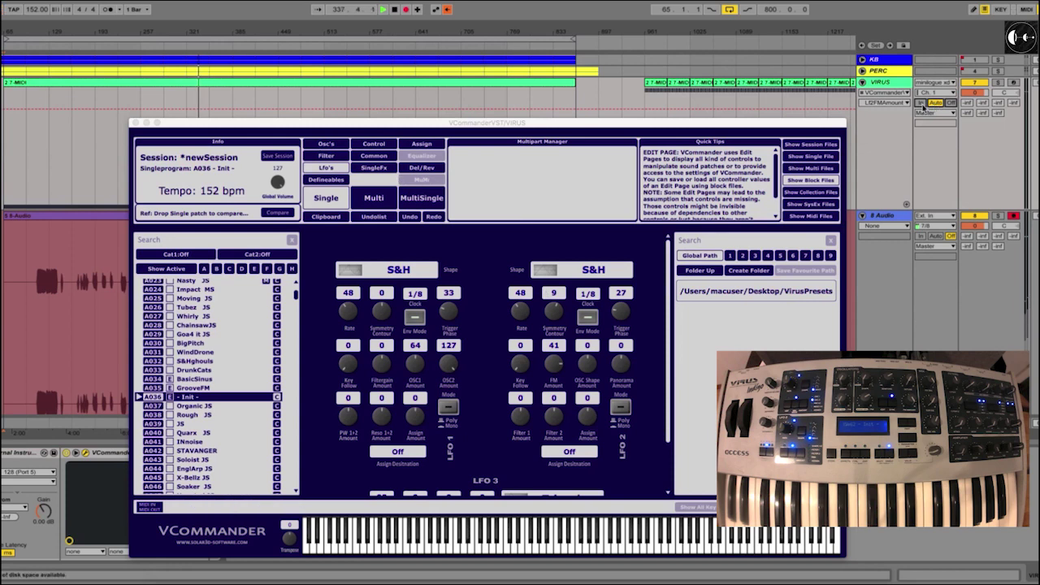
left_click(327, 144)
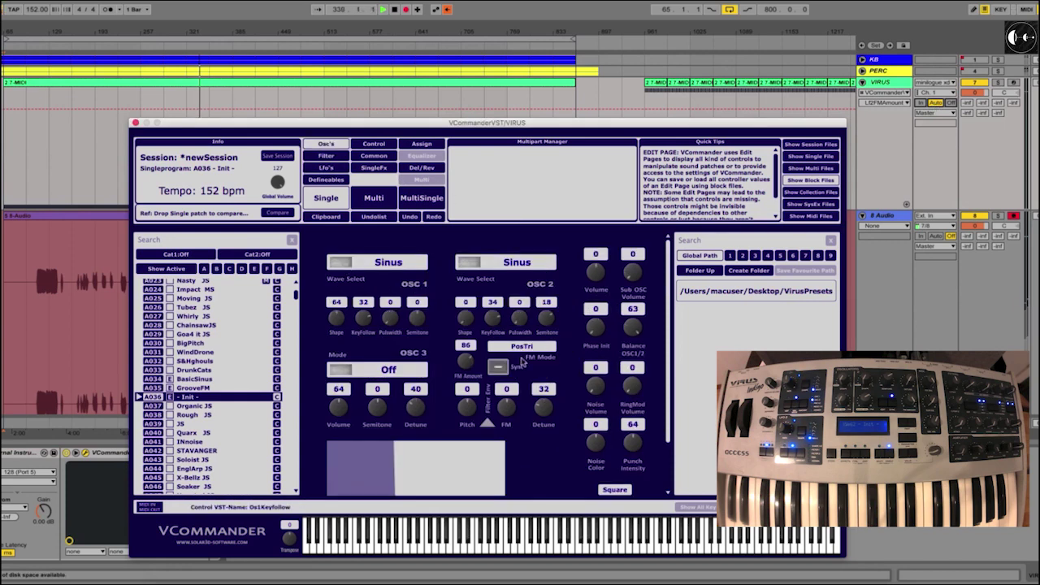
scroll(670, 314, "down", 3)
left_click_drag(342, 473, 338, 453)
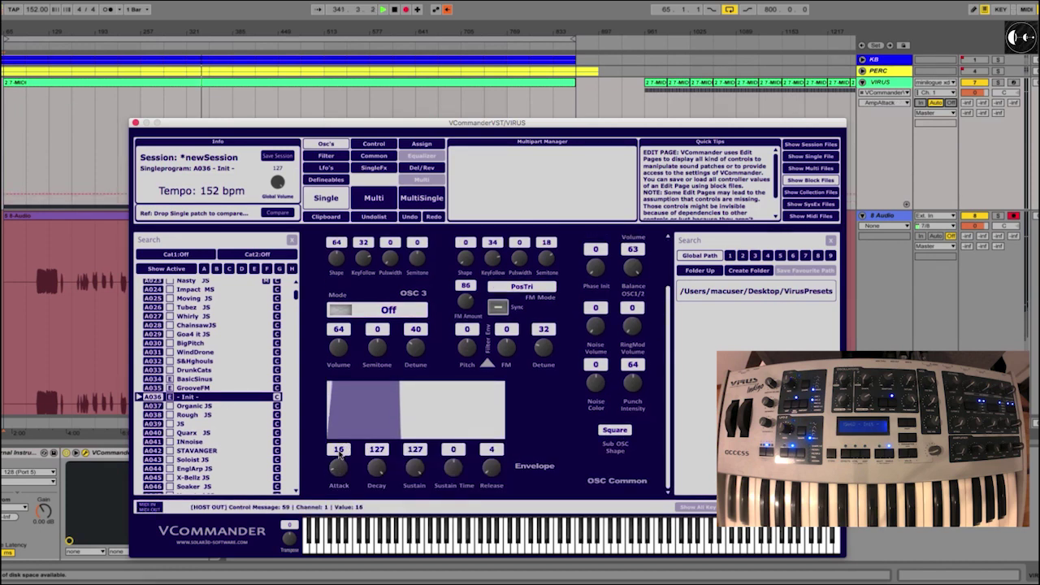
mouse_move(489, 471)
left_mouse_down()
mouse_move(488, 447)
mouse_move(487, 467)
mouse_move(475, 461)
left_mouse_up()
Assign LFO 1 to AmpRelease with an Assign Amount of 45, and set its OSC1 Amount to 65.
left_click(327, 168)
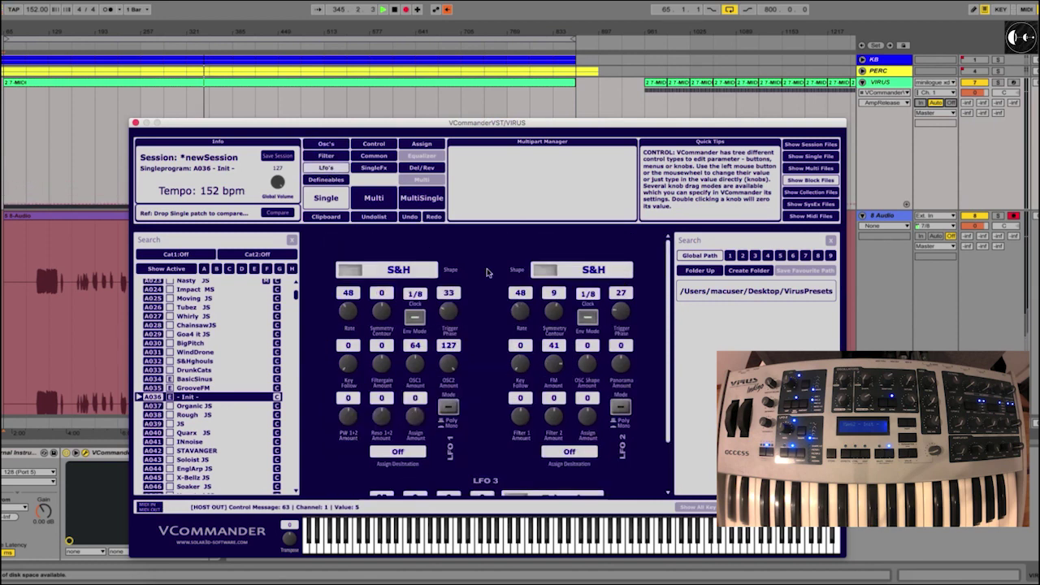
left_click(397, 452)
left_click(505, 29)
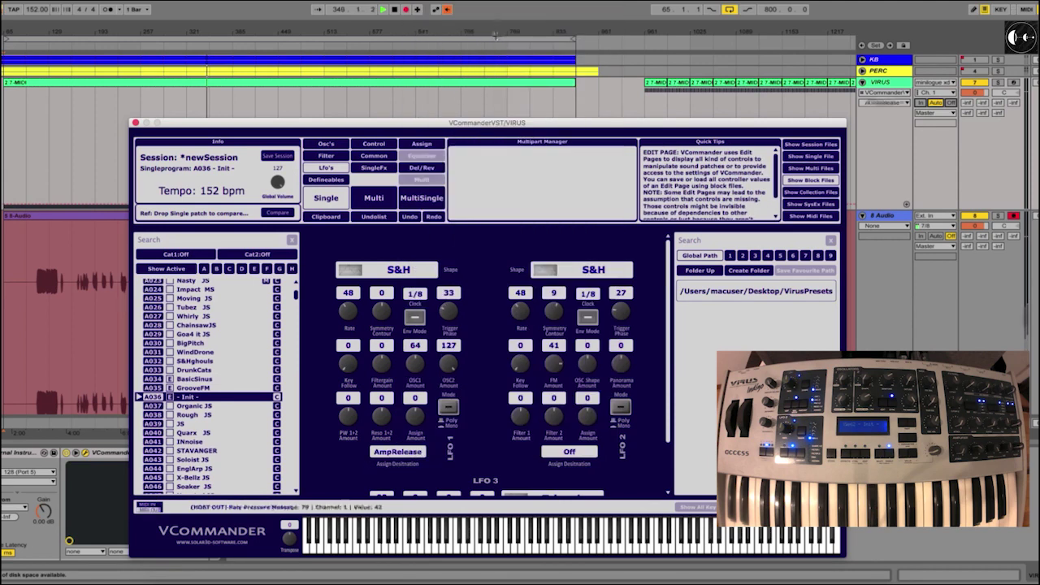
left_click_drag(429, 408, 413, 365)
scroll(414, 365, "up", 1)
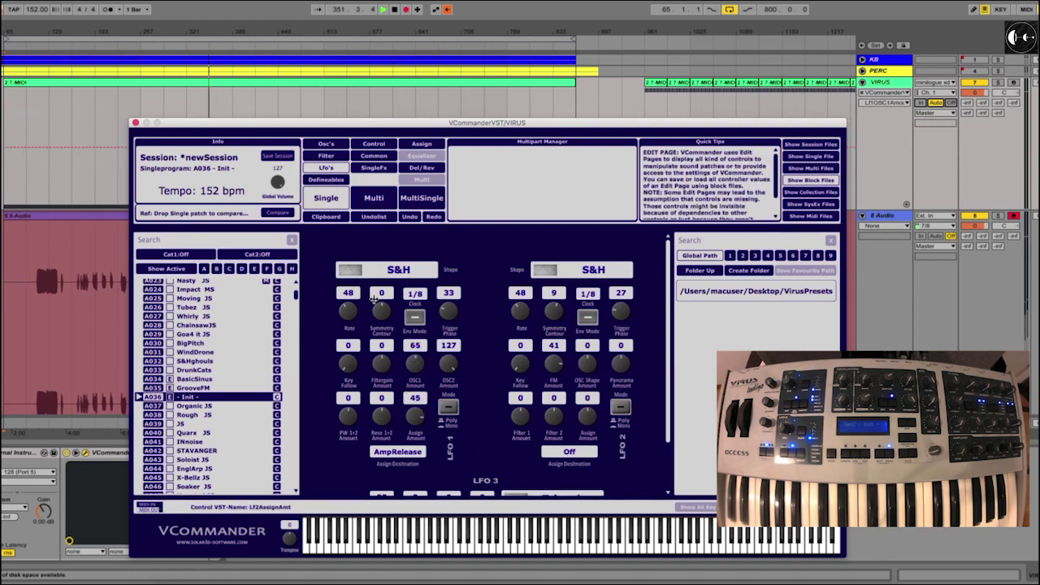
Switch the VIRUS track's monitoring to In and set Filter 1's mode to HP.
left_click(922, 104)
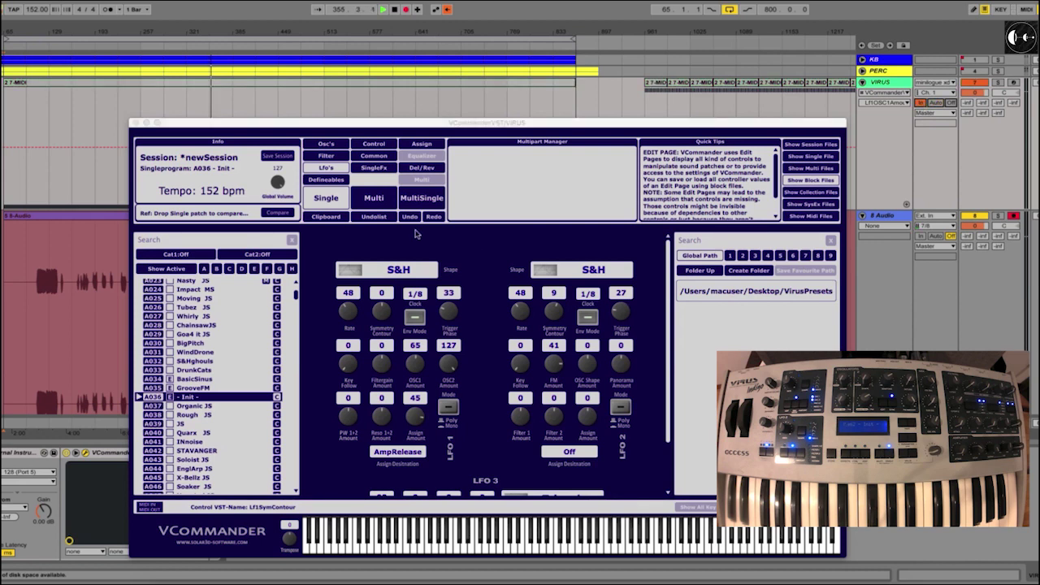
left_click(326, 156)
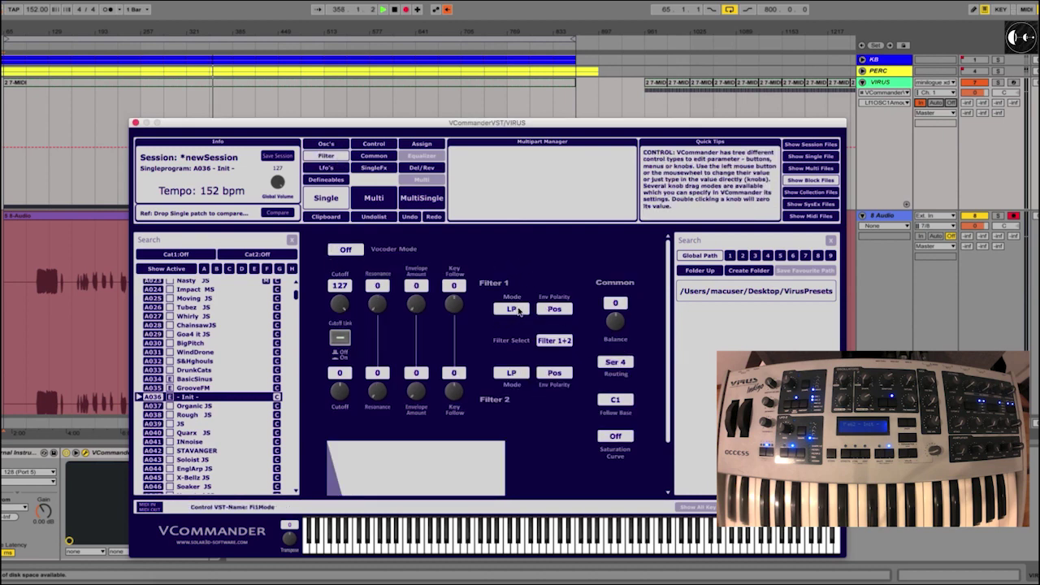
left_click(519, 312)
left_click(532, 281)
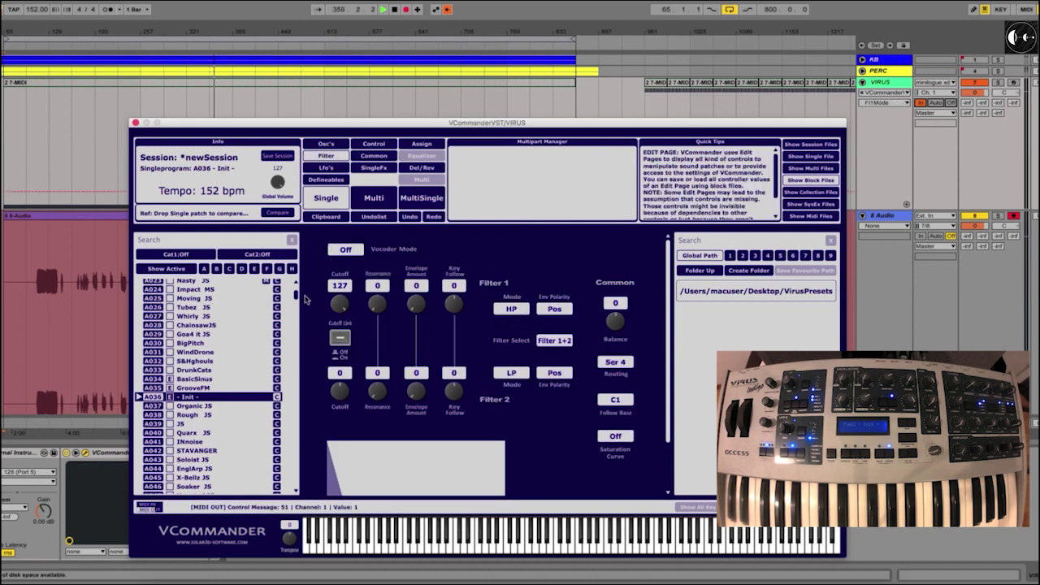
Set Filter 1's Cutoff to 51 and the Resonance of both filters to 54.
left_click_drag(337, 306, 334, 329)
left_click(376, 285)
left_click_drag(377, 286, 372, 240)
mouse_move(348, 302)
left_mouse_down()
mouse_move(346, 226)
mouse_move(346, 333)
mouse_move(346, 302)
left_mouse_up()
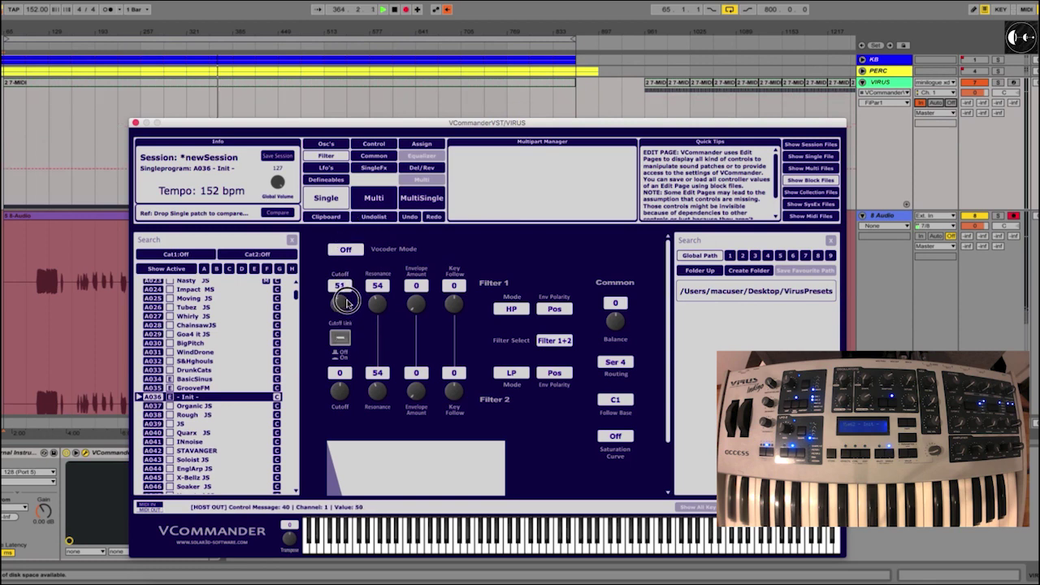
Set LFO 2's Filter 1 Amount to 63 and the common filter Balance to -64.
left_click(326, 167)
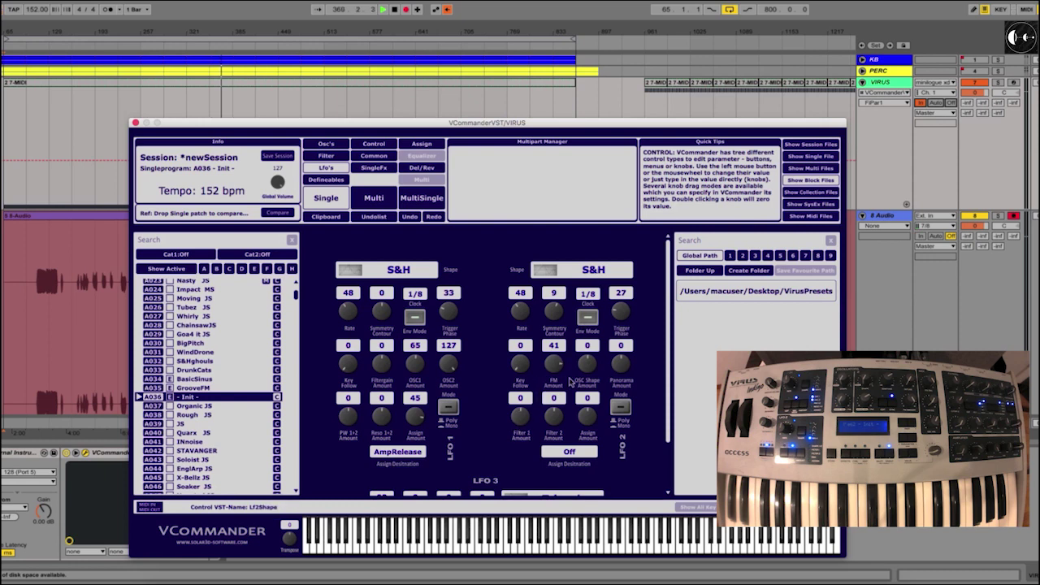
left_click_drag(520, 441, 524, 262)
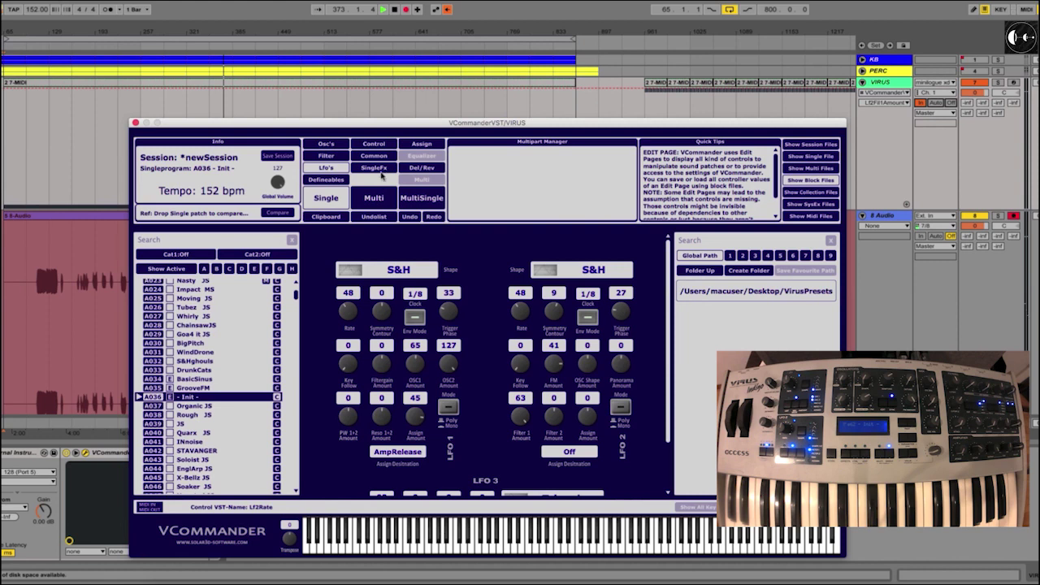
left_click(328, 155)
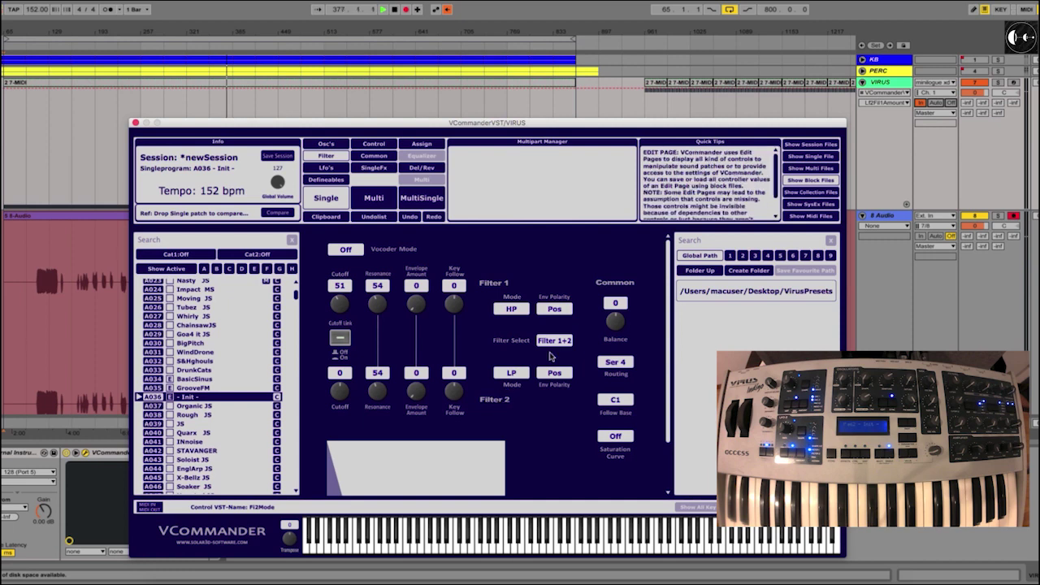
left_click(510, 308)
left_click_drag(615, 321, 619, 489)
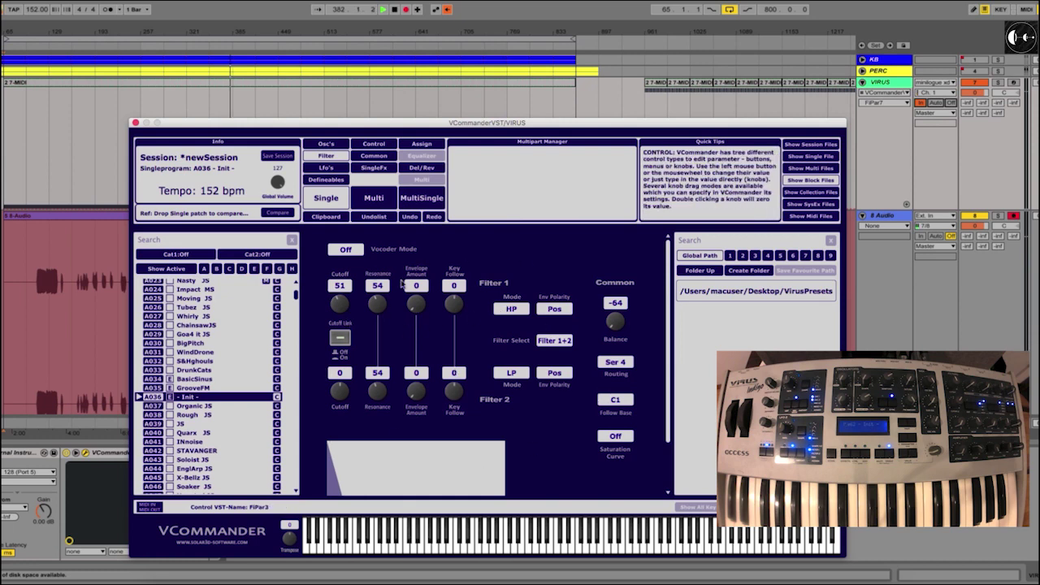
Switch the VIRUS track's monitoring to Auto and activate the PERC and KB tracks.
left_click(935, 104)
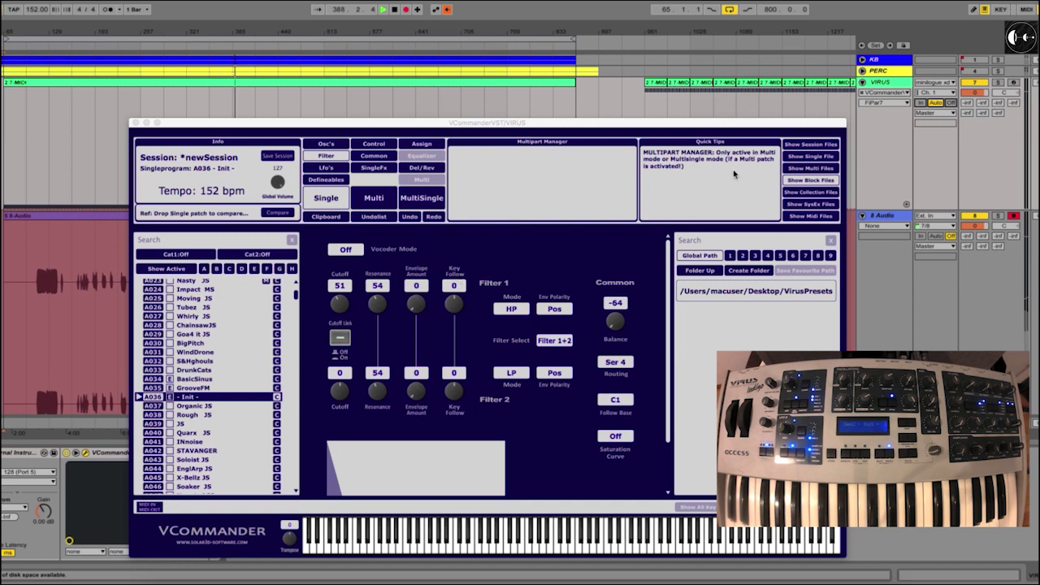
left_click(975, 71)
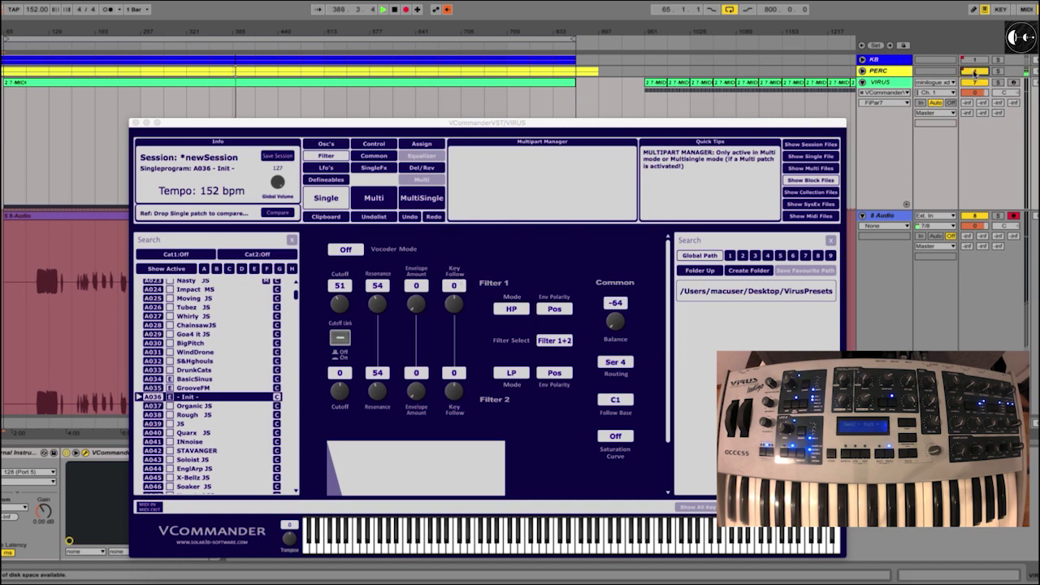
left_click(975, 59)
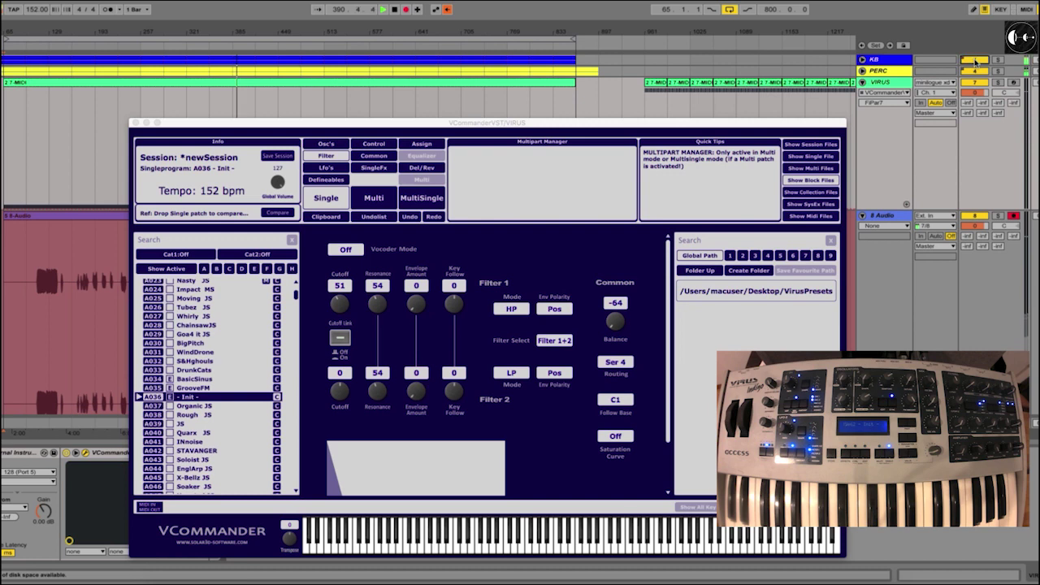
Set the Delay/Reverb effect's mode to Delay 2:1 and its clock to 3/4.
left_click(420, 167)
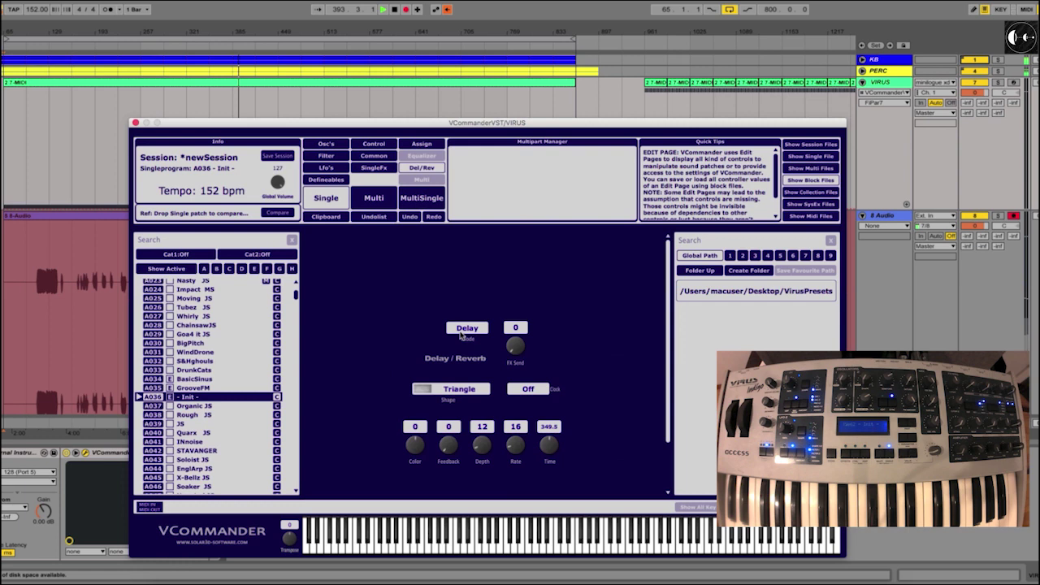
left_click(466, 328)
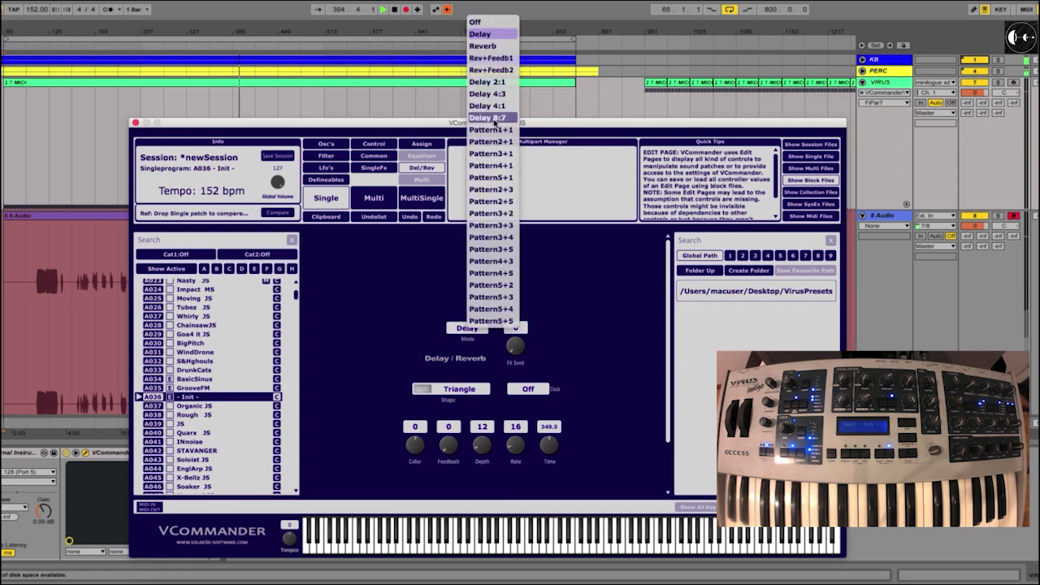
left_click(489, 81)
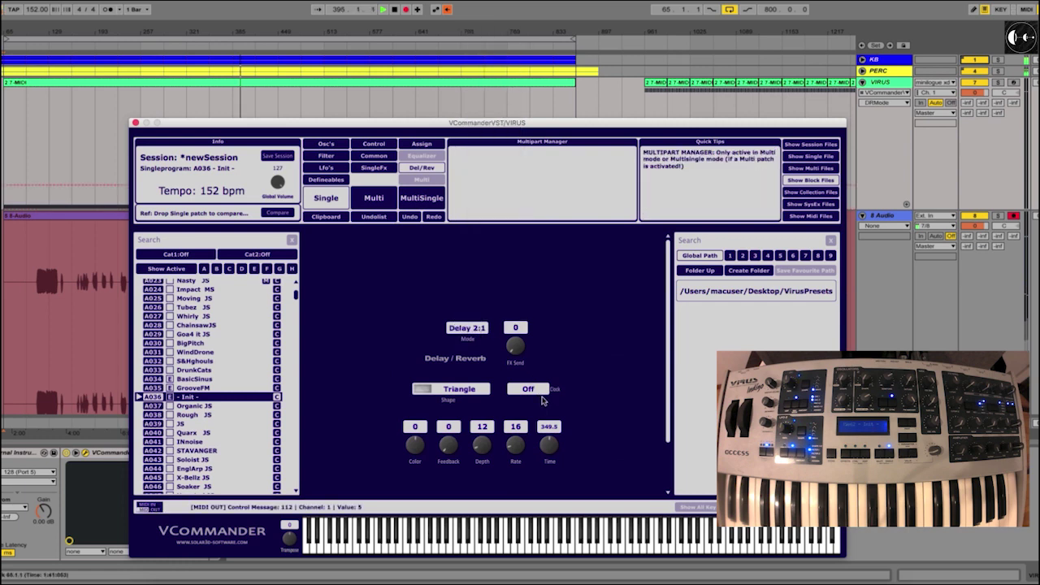
left_click(540, 391)
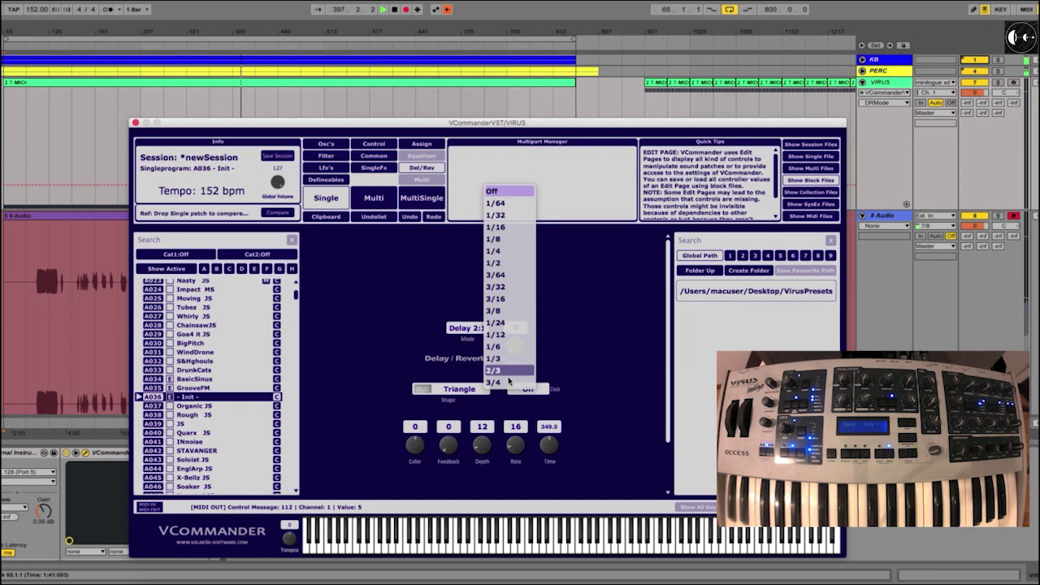
left_click(493, 382)
Set the delay's Feedback to 53, Depth to 5 and Rate to 5.
left_click(449, 390)
left_click_drag(448, 390, 447, 384)
left_click_drag(483, 446, 513, 463)
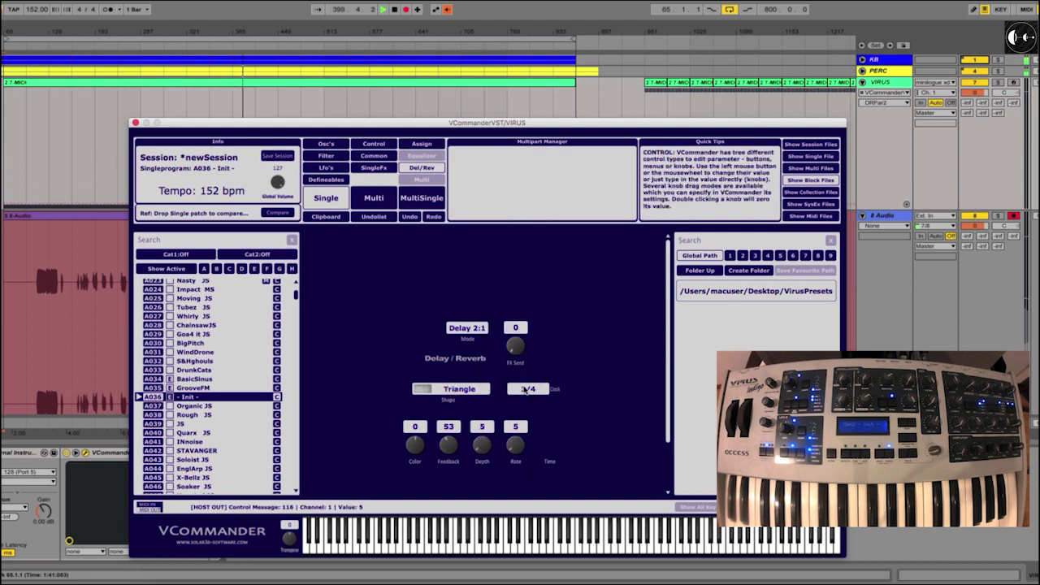
Try the delay's FX Send, leaving it at 0, and deactivate the KB and PERC tracks.
left_click_drag(515, 345, 513, 375)
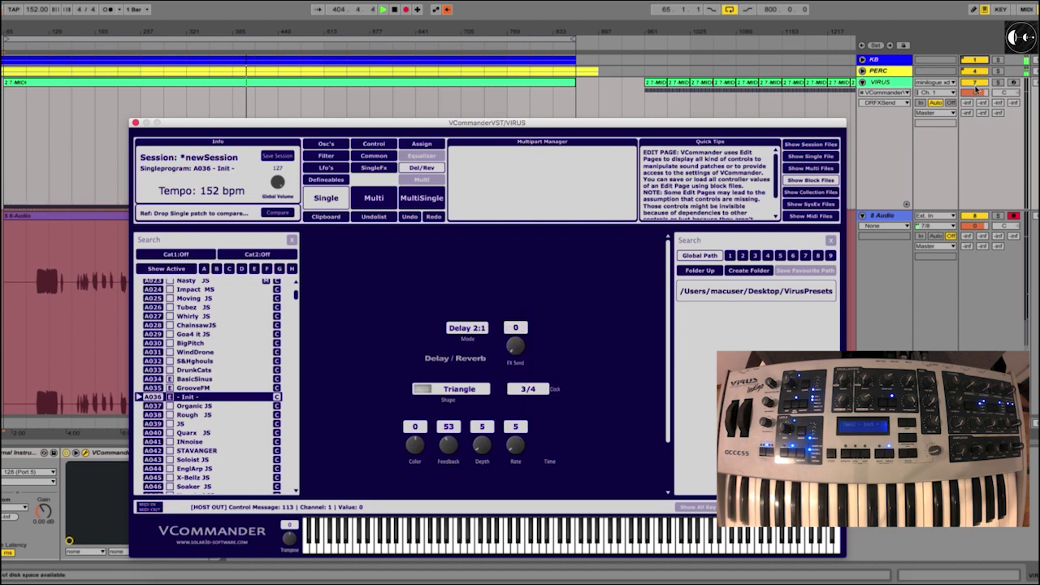
left_click(975, 59)
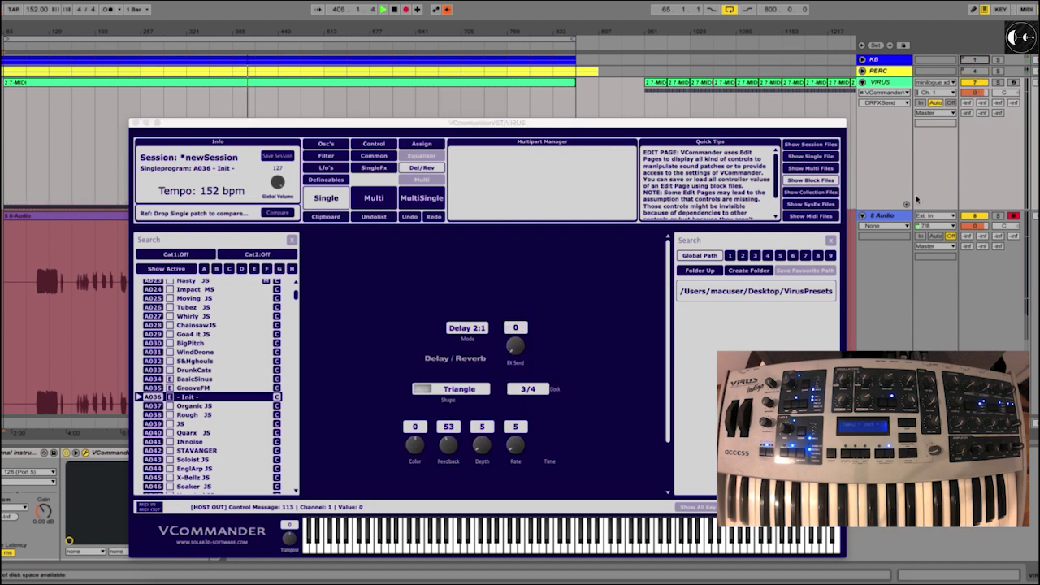
Try OSC 1's Semitone at -12 with the VIRUS track's monitoring on In, resetting them to 0 and Auto.
left_click(920, 104)
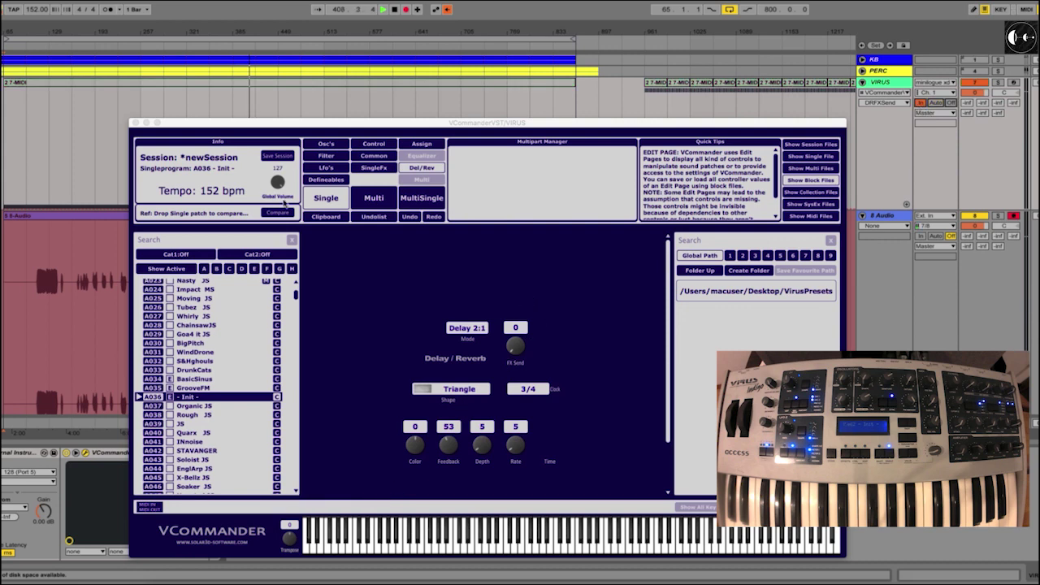
left_click(326, 143)
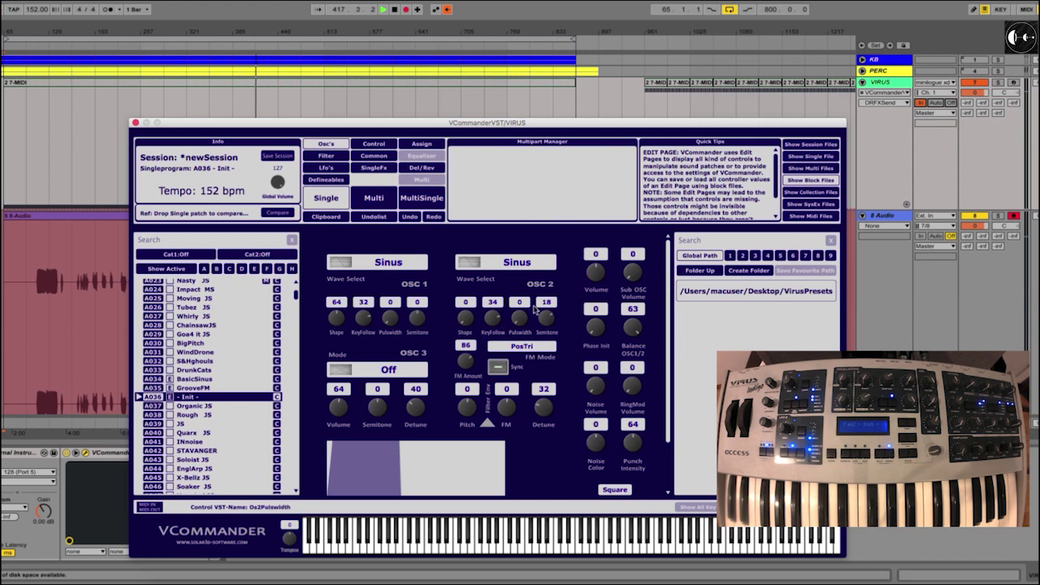
mouse_move(417, 316)
left_mouse_down()
mouse_move(414, 356)
mouse_move(418, 218)
mouse_move(412, 334)
left_mouse_up()
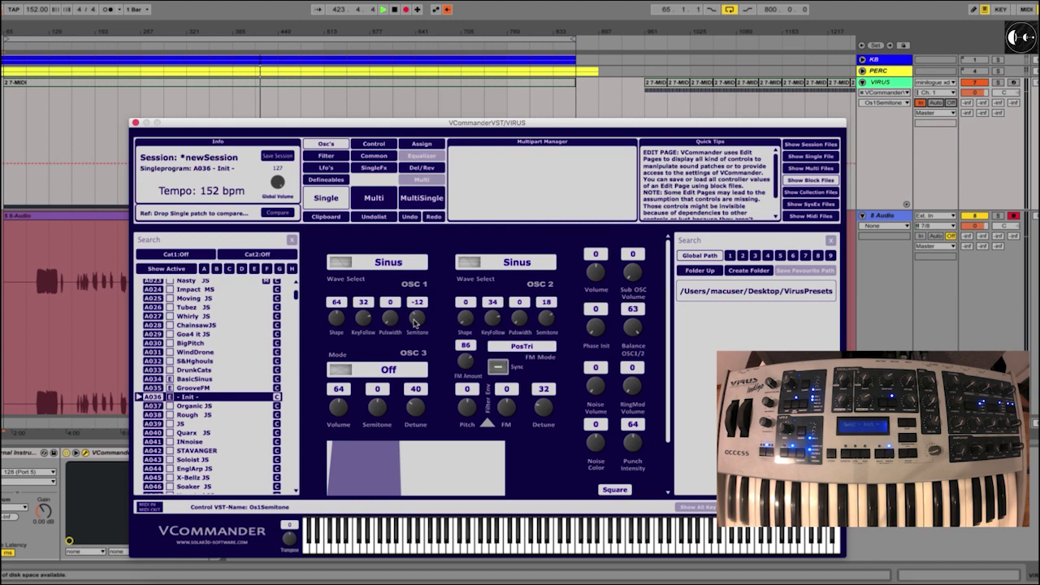
double_click(407, 334)
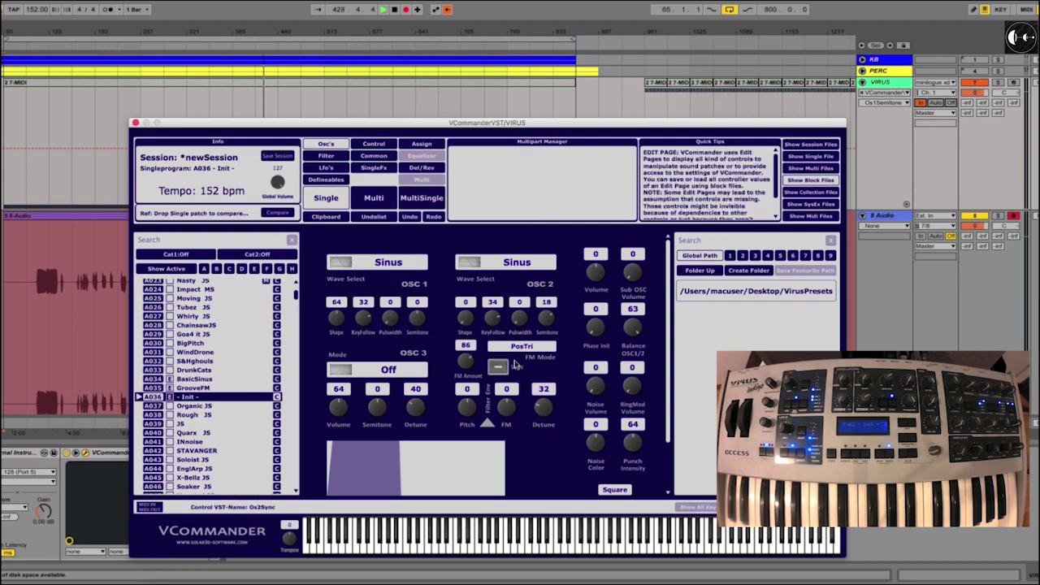
left_click(935, 104)
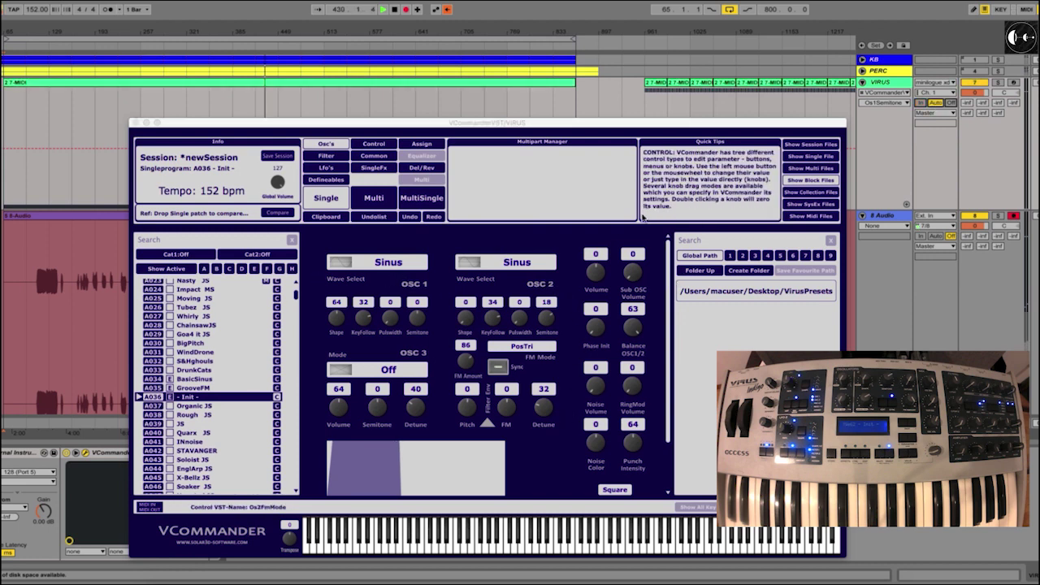
Toggle OSC 2's Sync and raise LFO 1's OSC1 Amount.
left_click(508, 370)
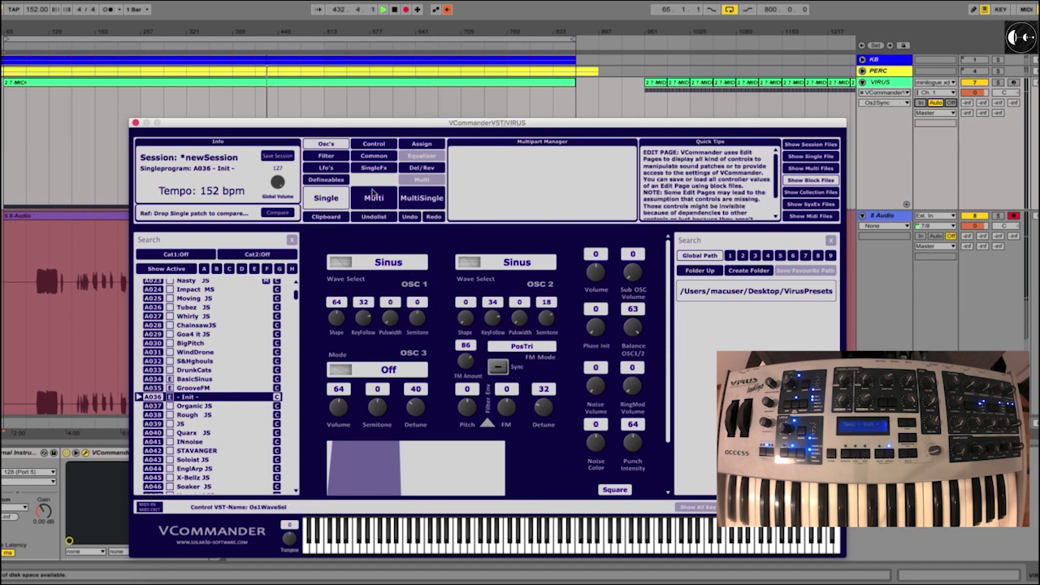
left_click(328, 167)
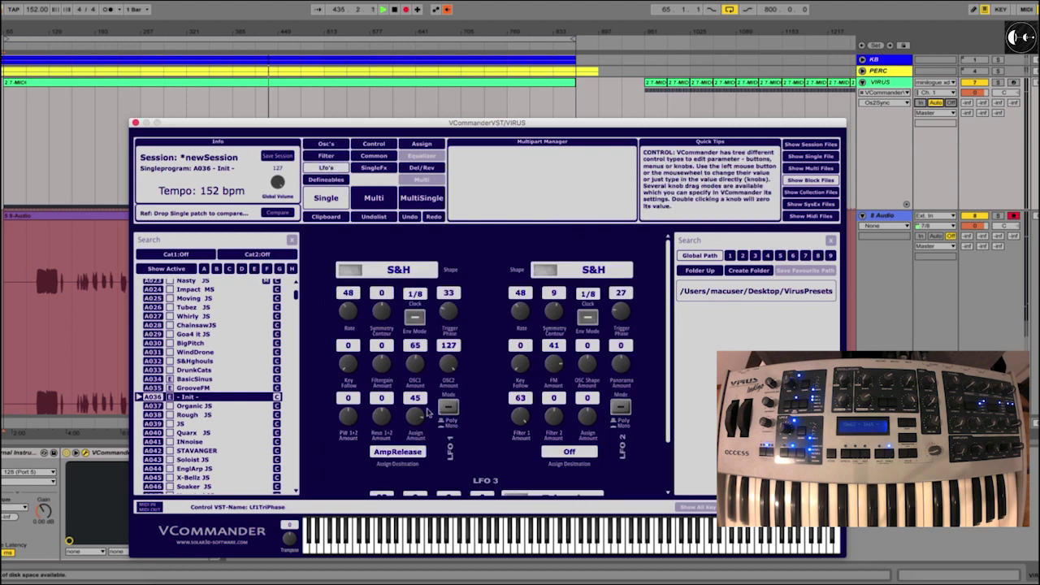
left_click_drag(416, 364, 362, 104)
left_click_drag(415, 364, 377, 184)
Set the Delay/Reverb effect's FX Send to 57.
left_click(420, 167)
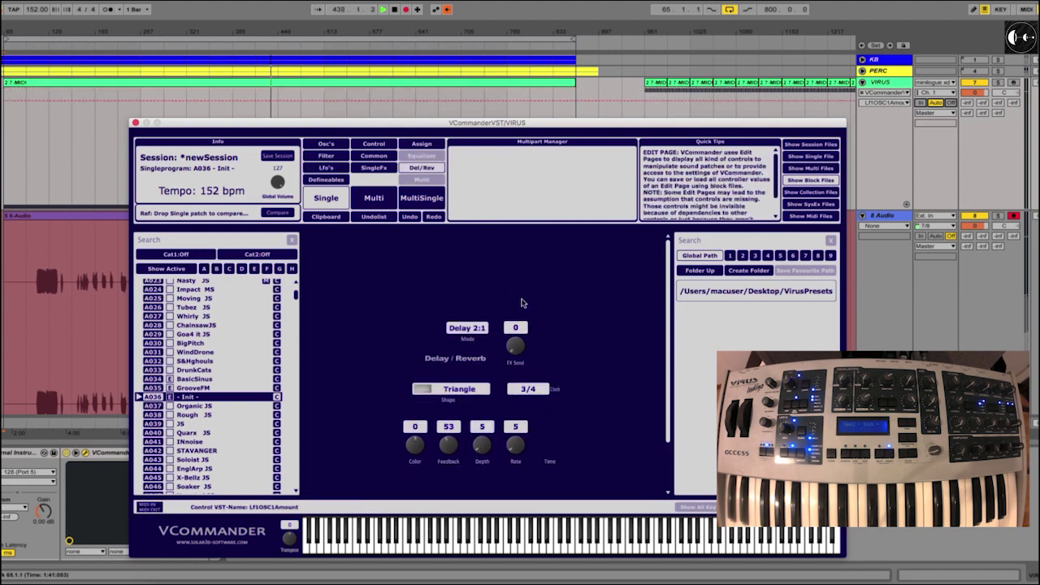
left_click_drag(511, 275, 509, 280)
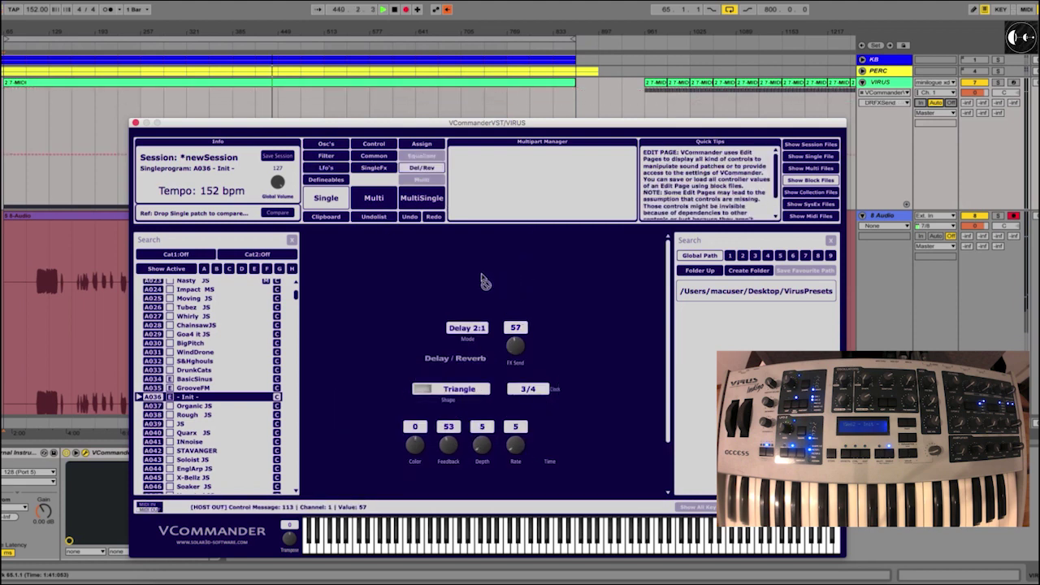
Set OSC 1's Semitone to -48 and switch the VIRUS track's monitoring to In.
left_click(325, 145)
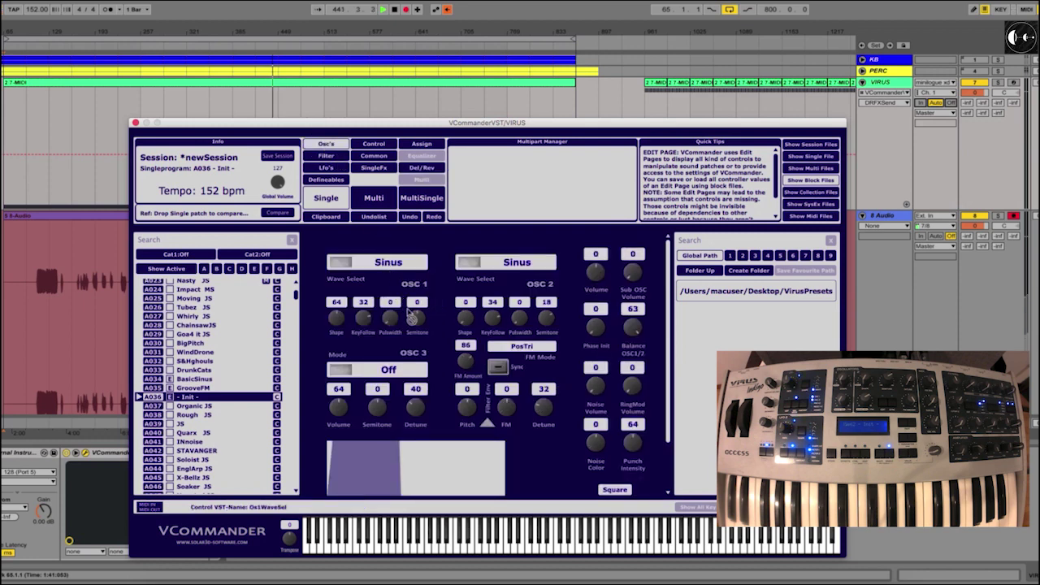
left_click_drag(412, 273, 391, 409)
left_click(921, 104)
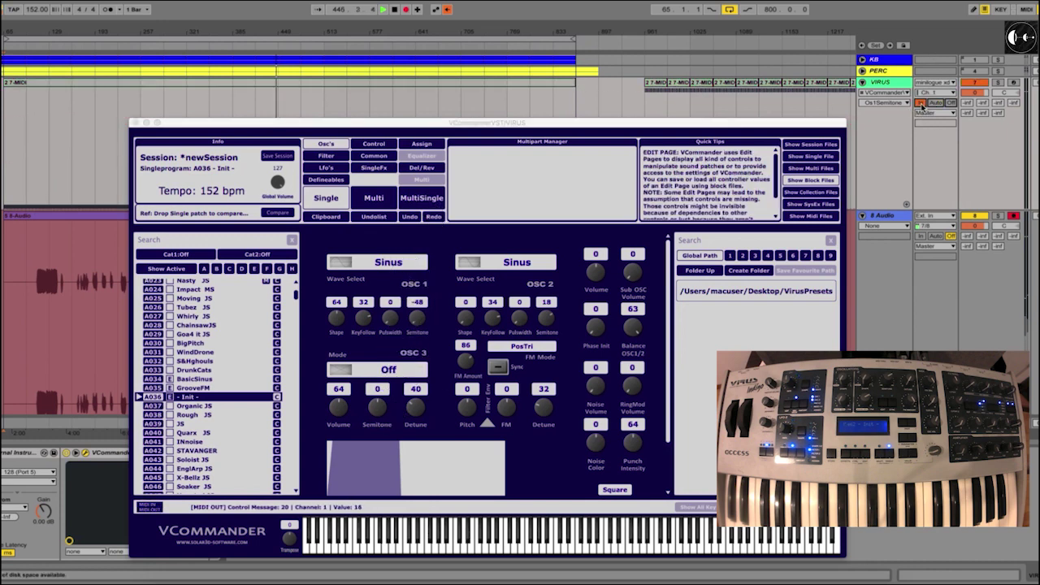